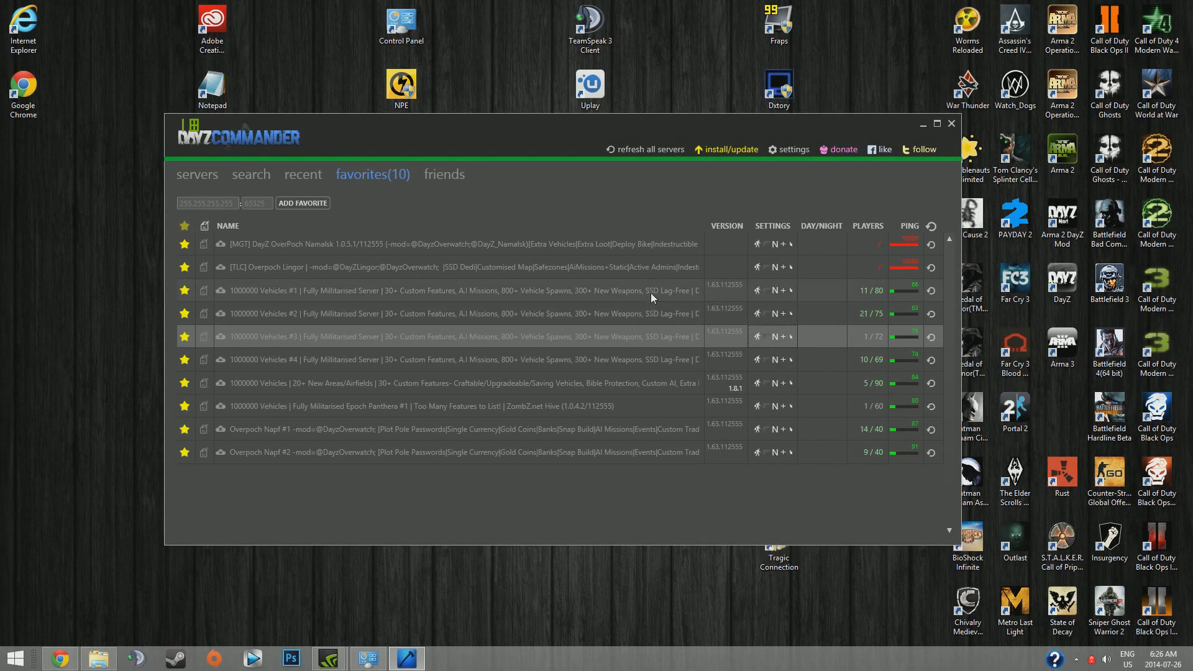
click(650, 293)
click(650, 313)
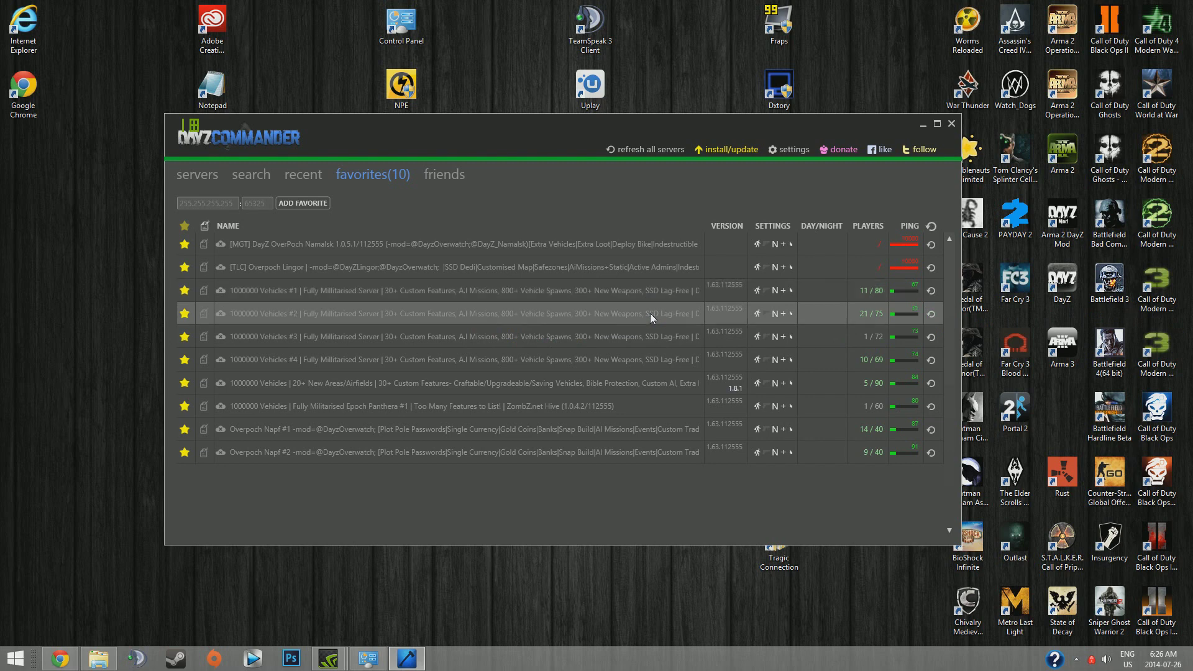
click(653, 296)
click(651, 315)
click(659, 293)
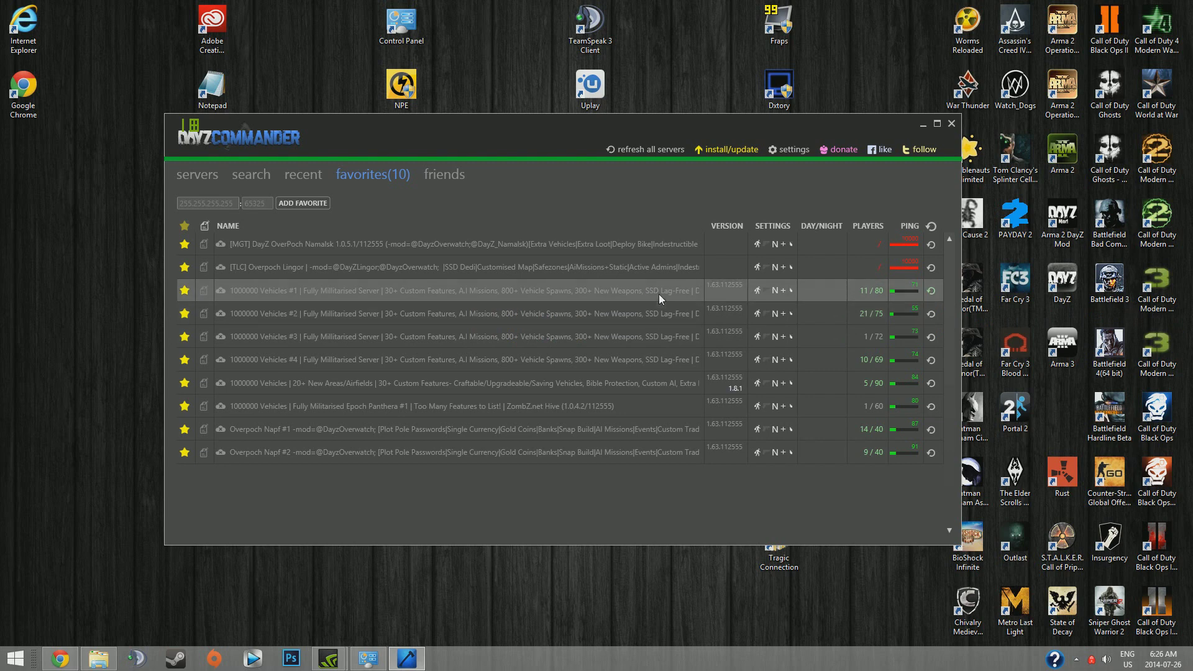
click(654, 339)
click(653, 361)
click(662, 328)
click(665, 313)
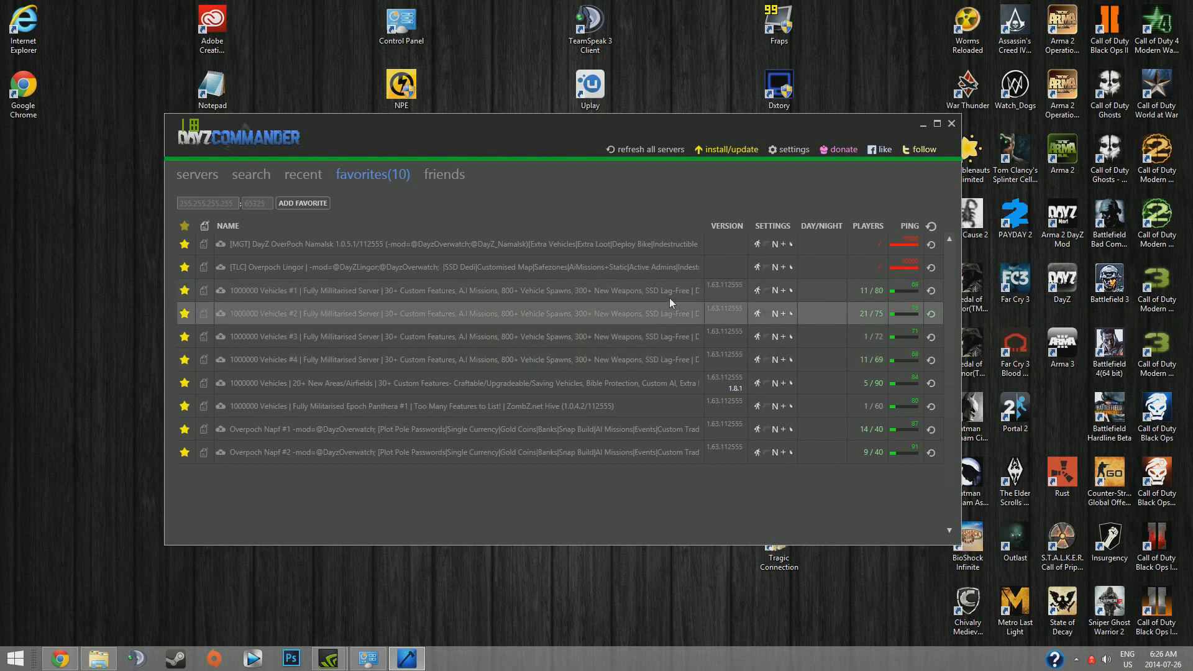
click(669, 299)
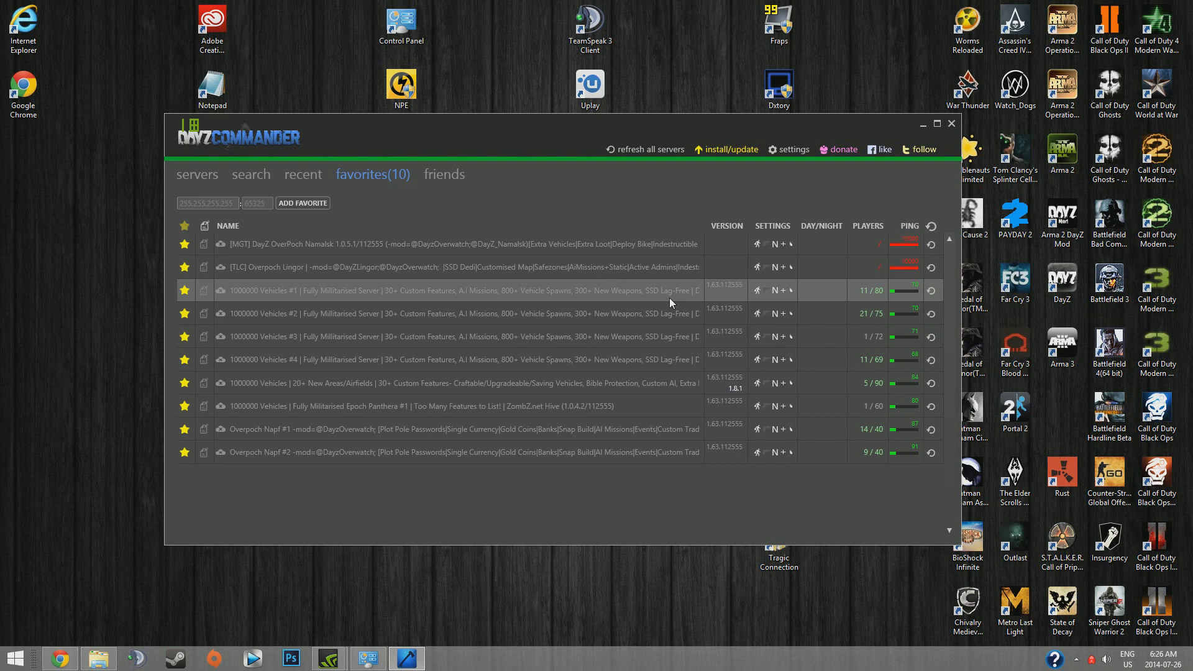
click(667, 321)
- Check the installed DayZ Commander, Arma 2 and mod versions, and compare them with the version details of the 1000000 Vehicles #2 server
click(726, 151)
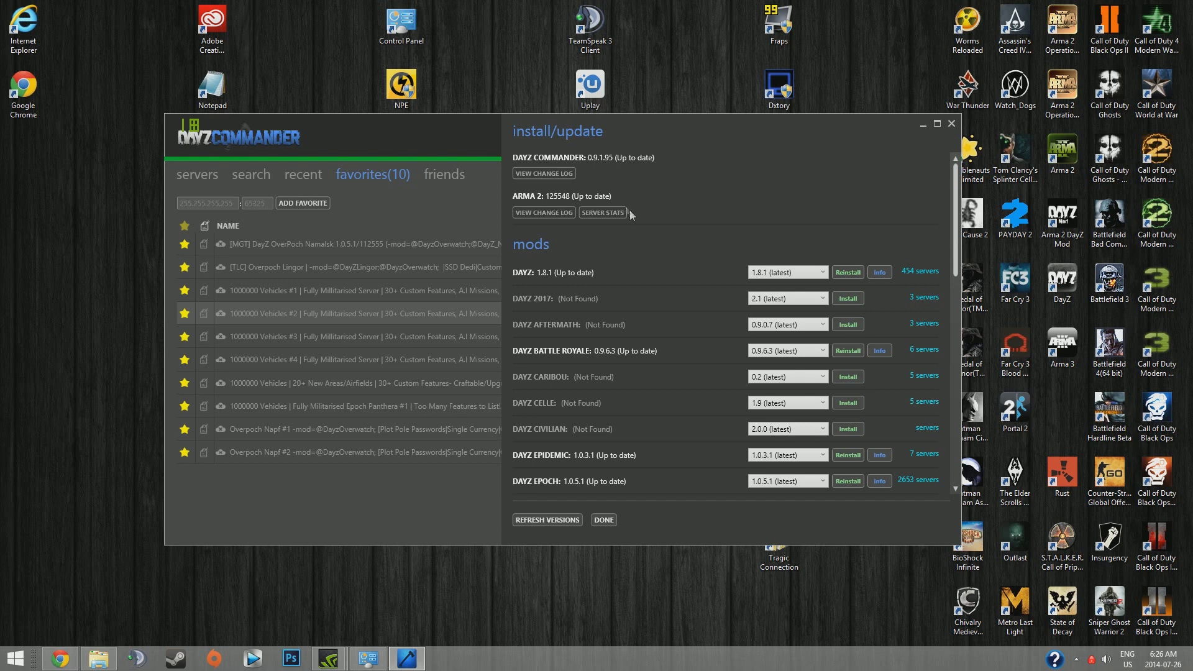
click(603, 520)
mouse_move(723, 307)
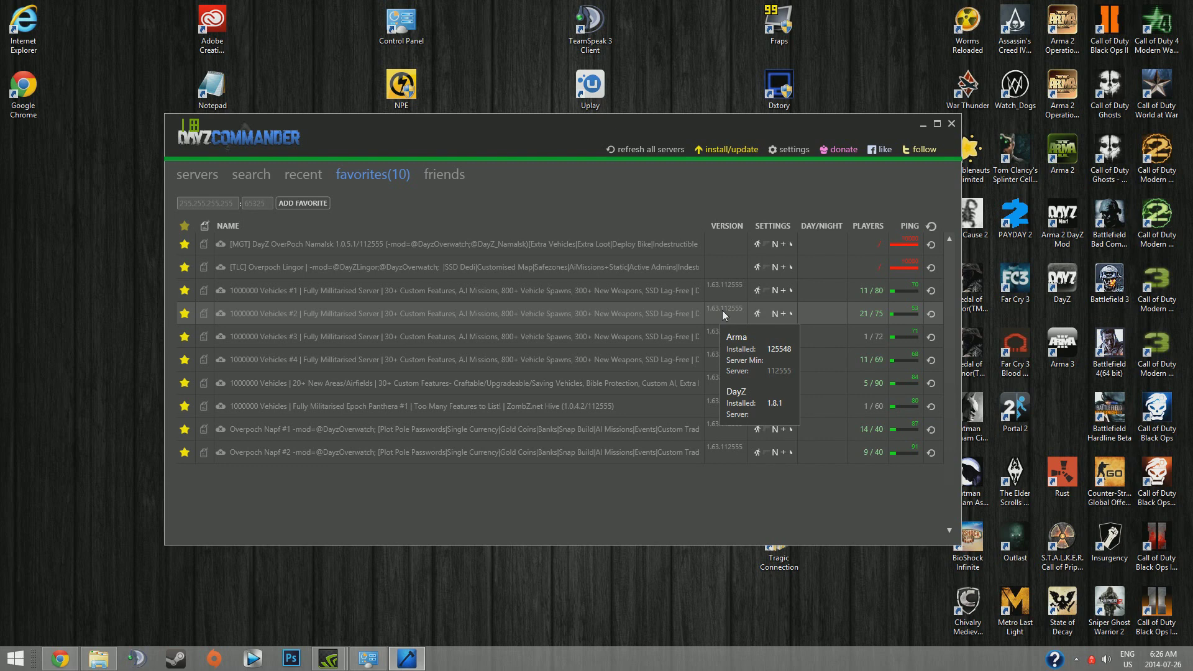
- Try to join the 1000000 Vehicles #3 server from the favorites and exit the game
double_click(721, 335)
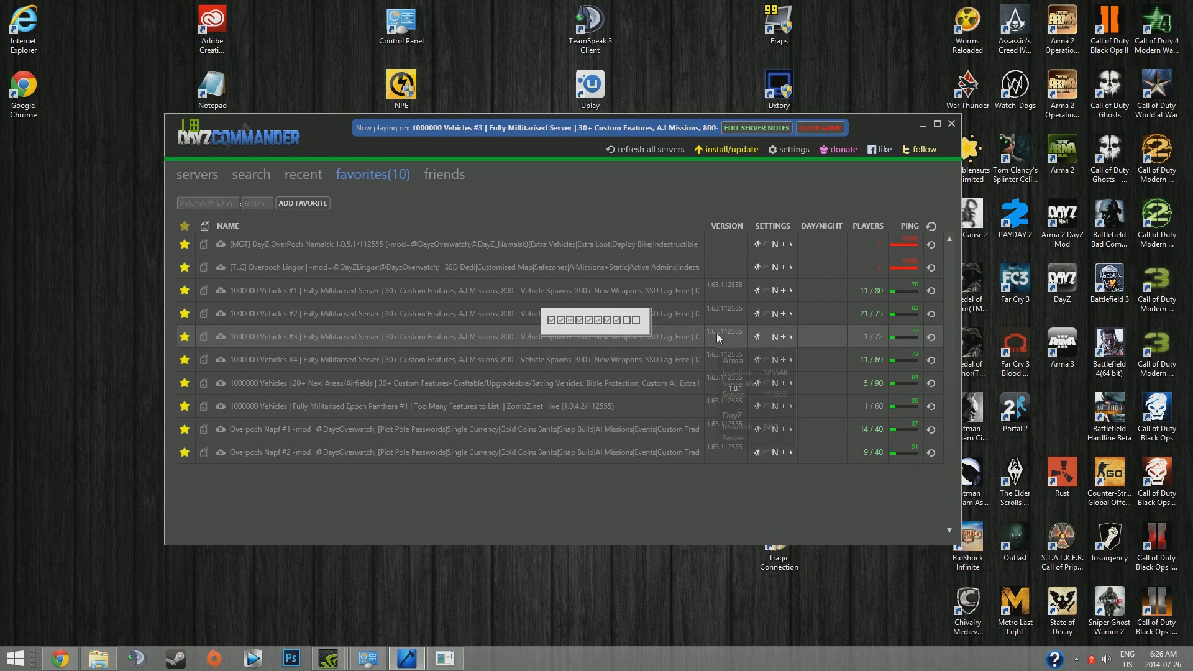
mouse_move(720, 331)
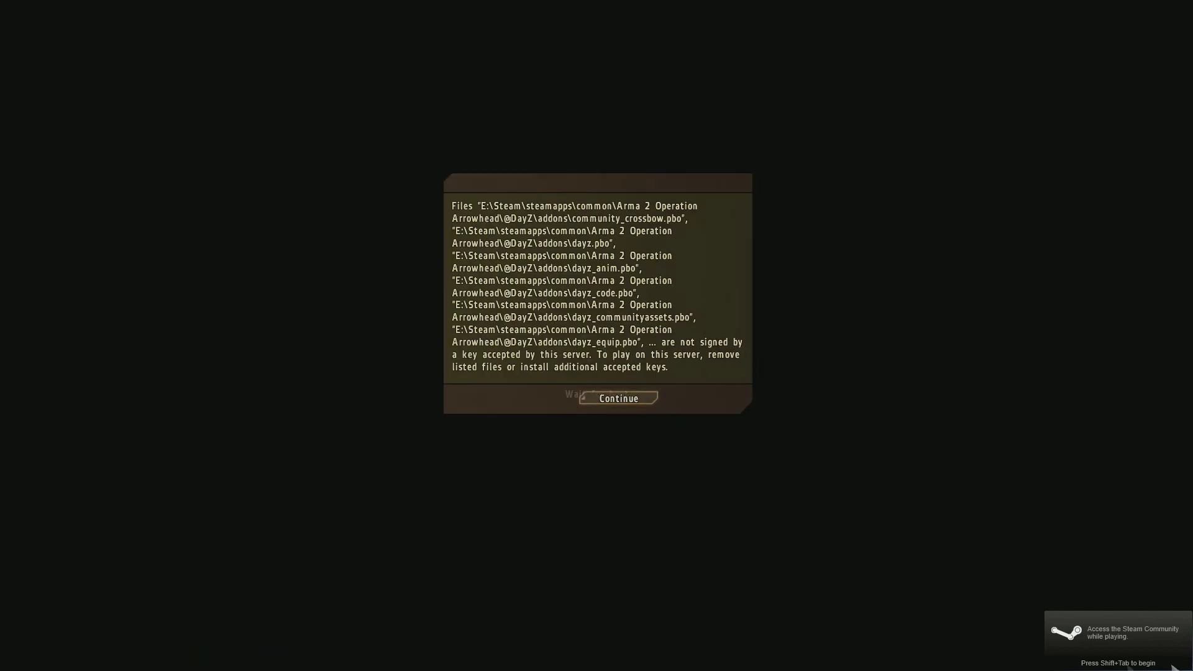
click(618, 399)
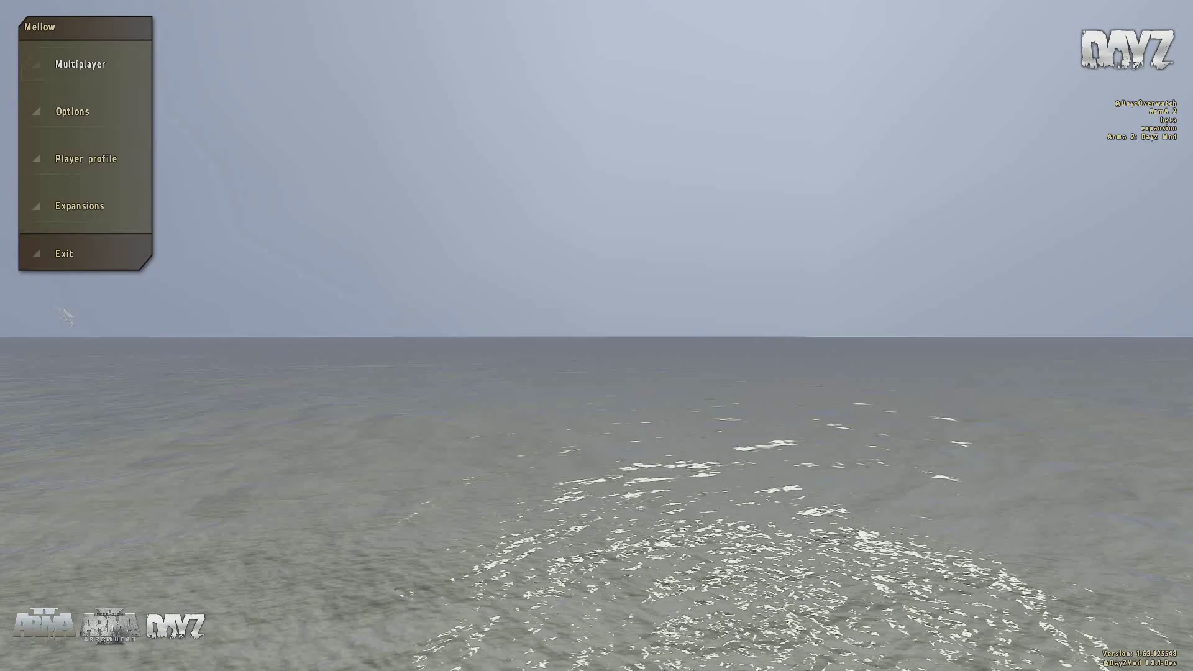
click(49, 264)
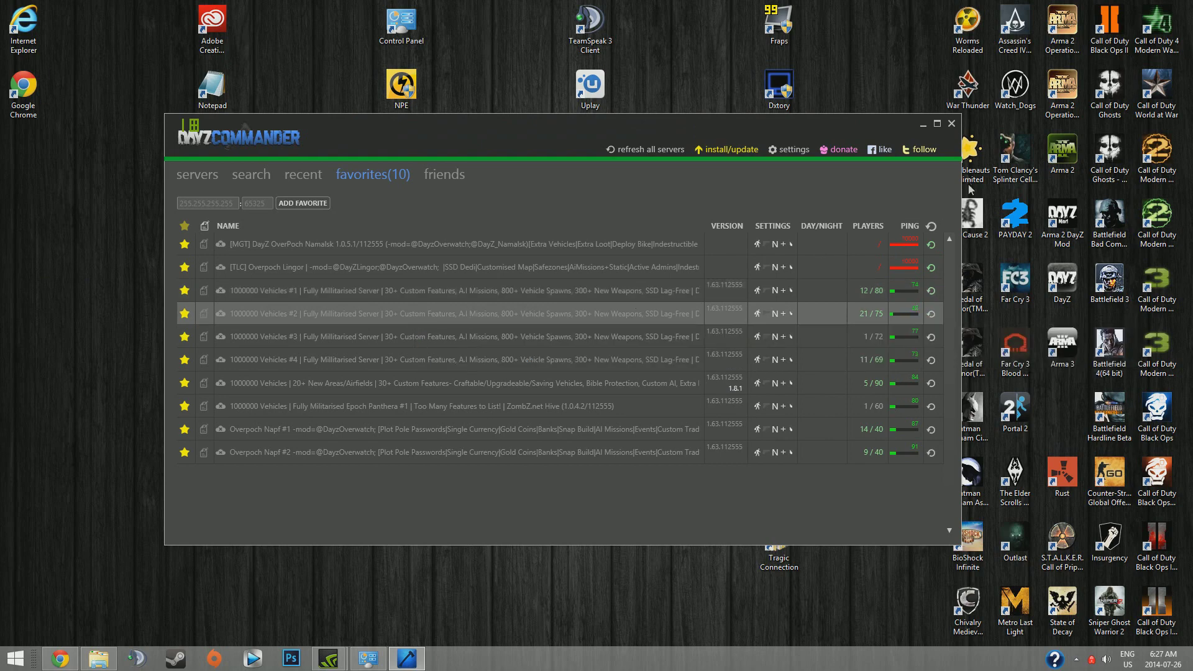
- Minimize DayZ Commander and uninstall it through Programs and Features, accepting the reboot notice
click(923, 124)
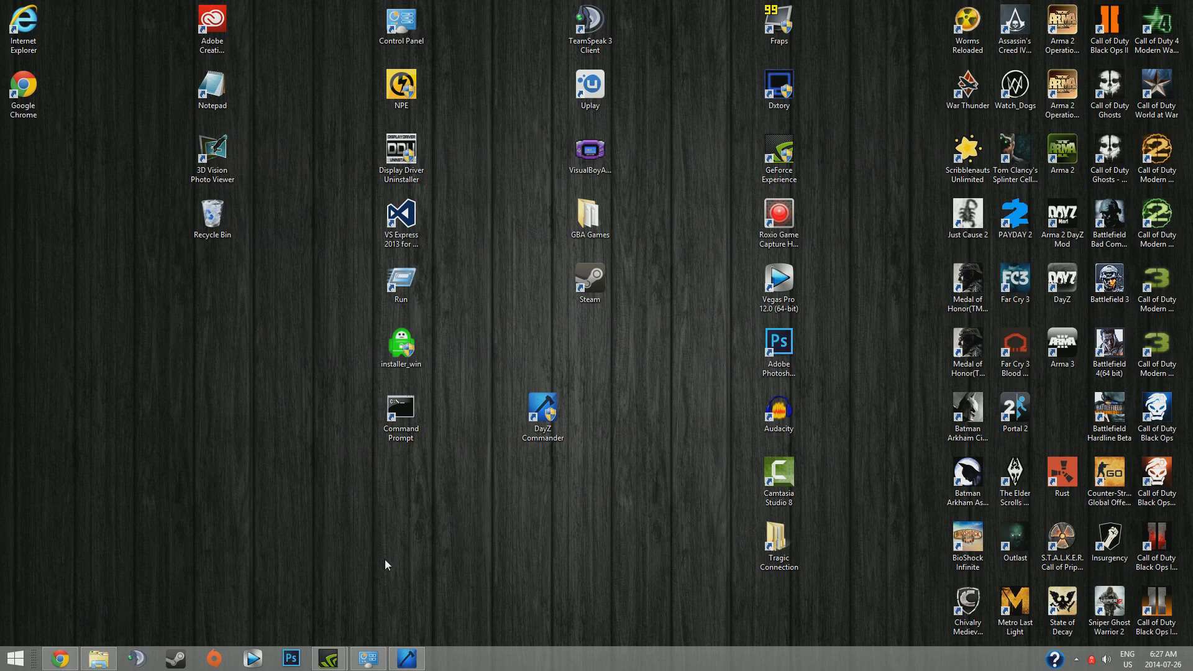
click(369, 662)
double_click(407, 161)
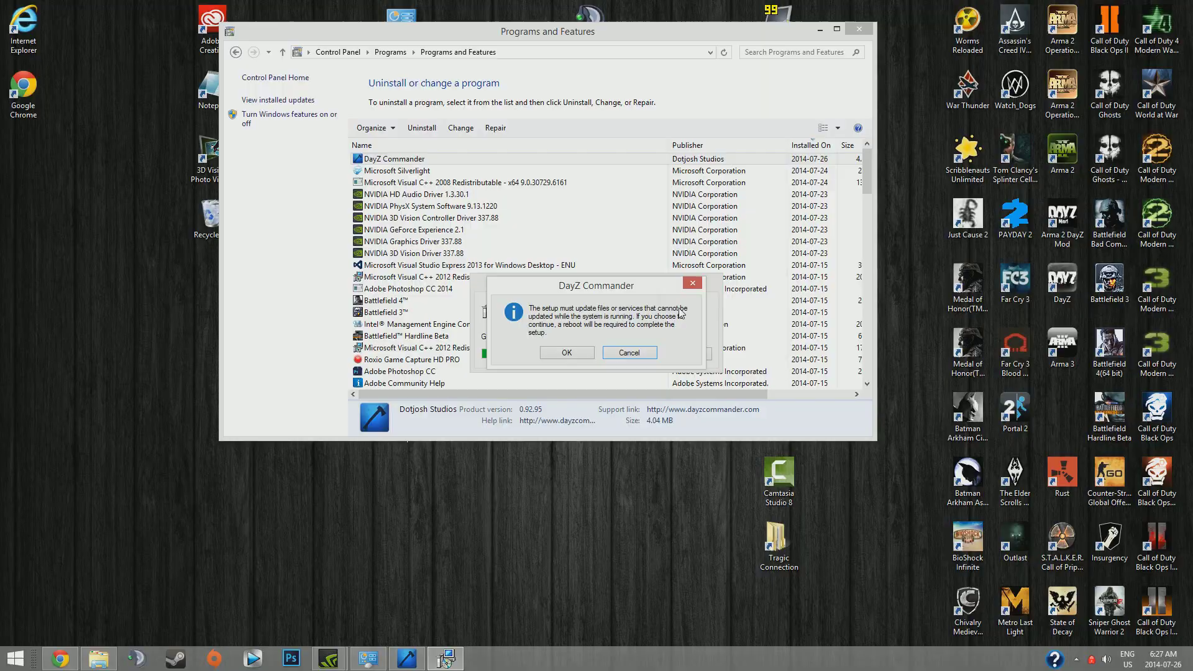
click(567, 353)
click(644, 354)
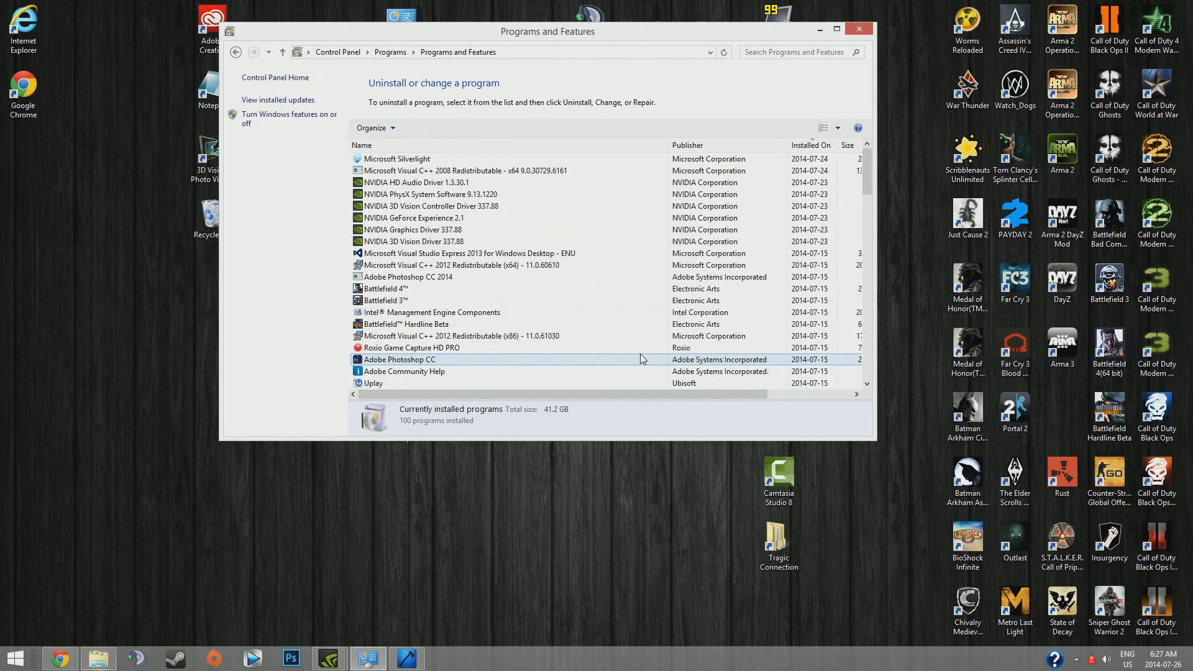
- Close the still-running DayZ Commander window and the Programs and Features window
click(406, 658)
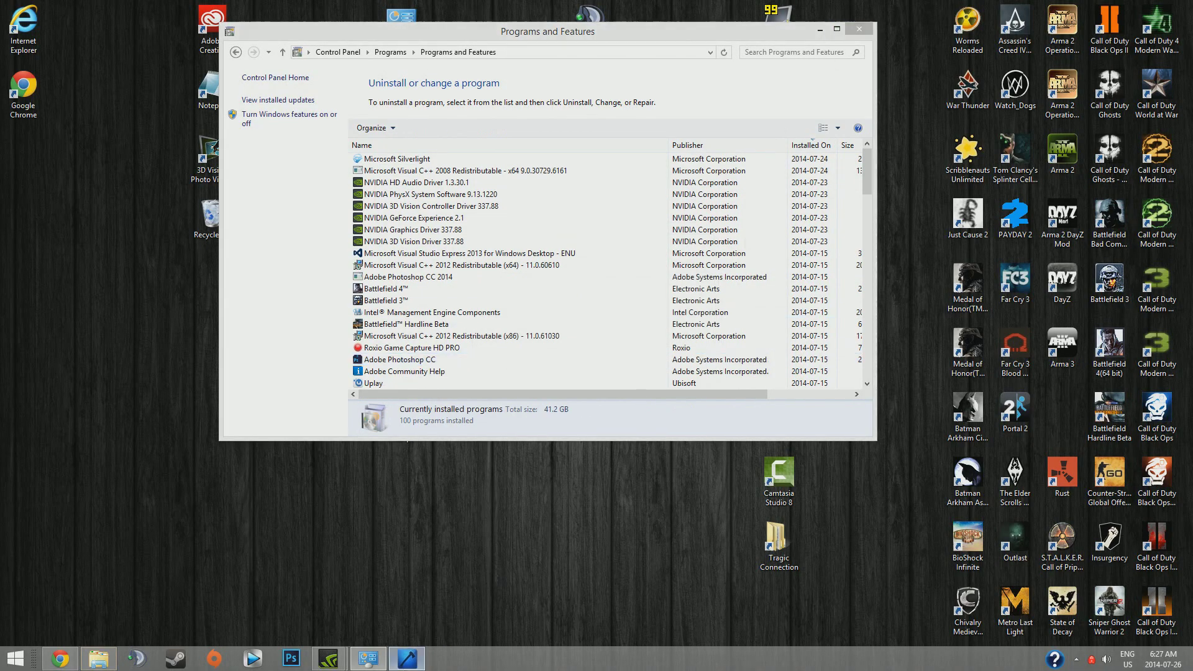
click(951, 123)
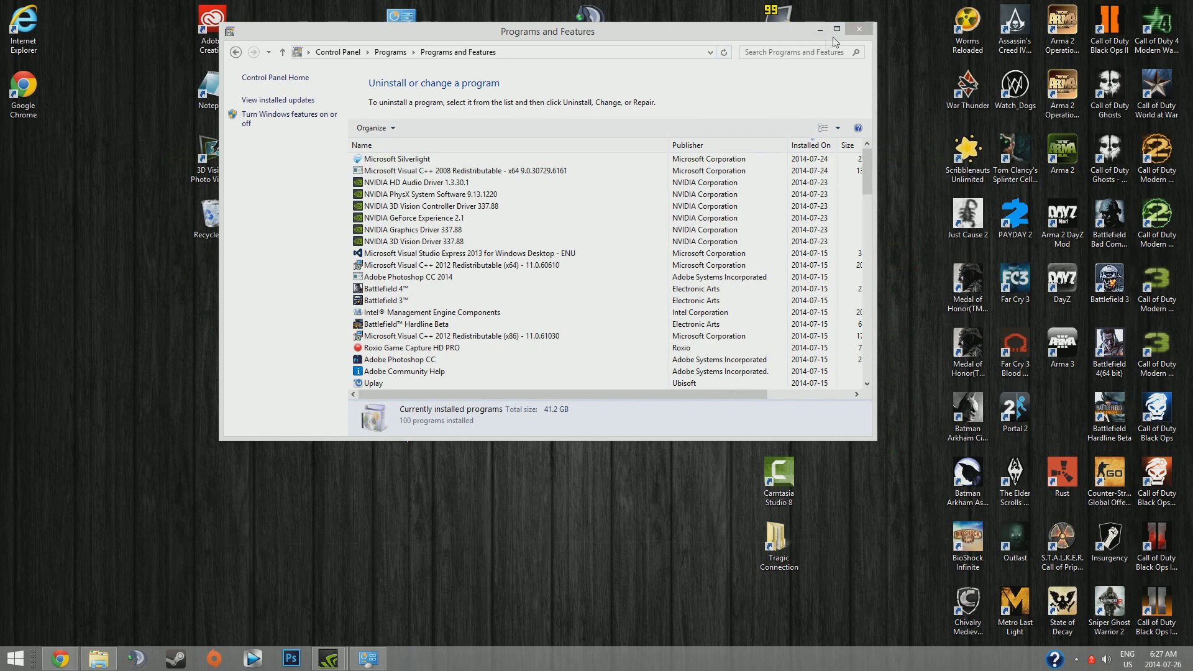
click(859, 29)
- Check the list of installed programs in Control Panel for DayZ Commander and close it
double_click(401, 18)
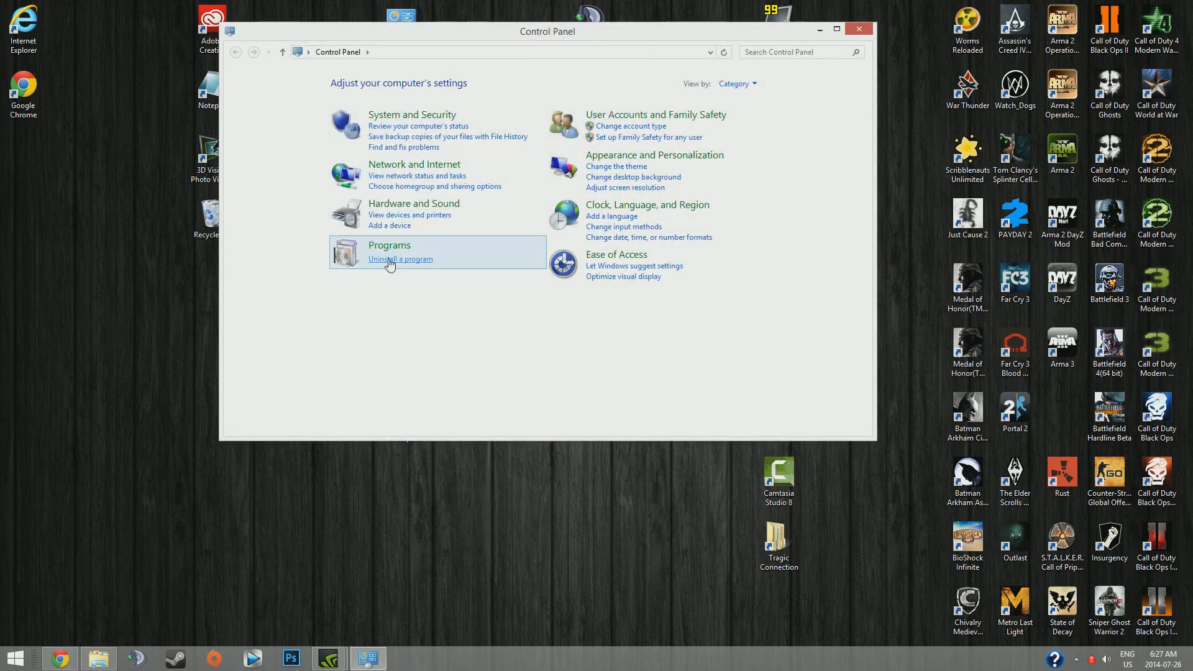
click(389, 259)
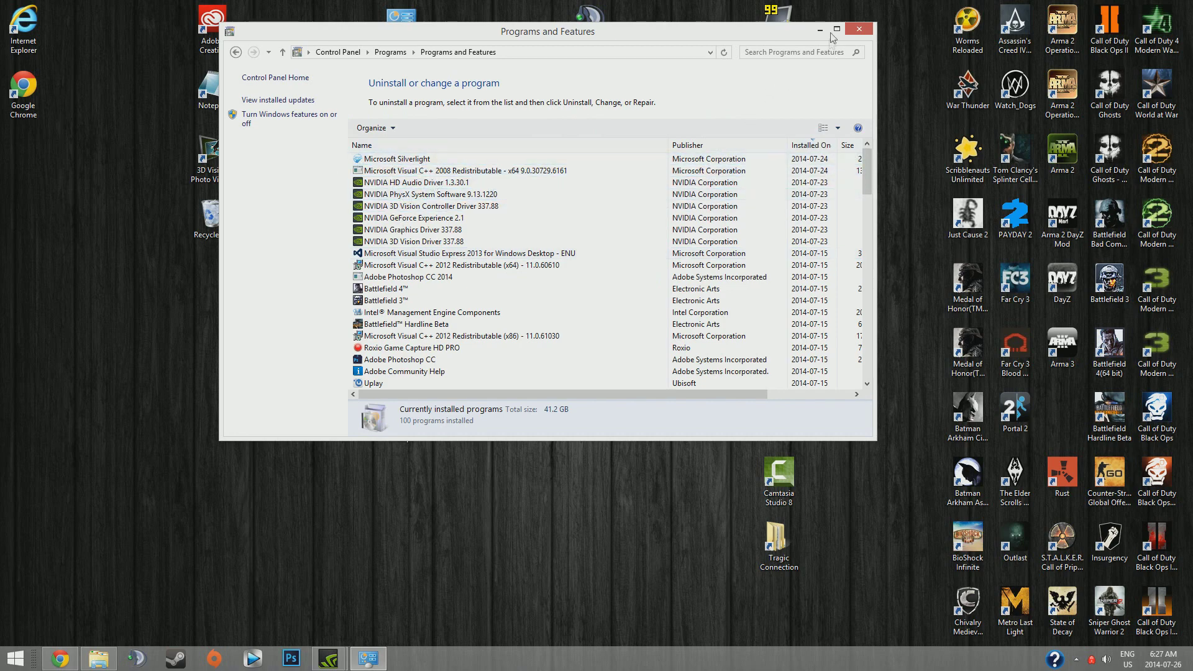
click(855, 33)
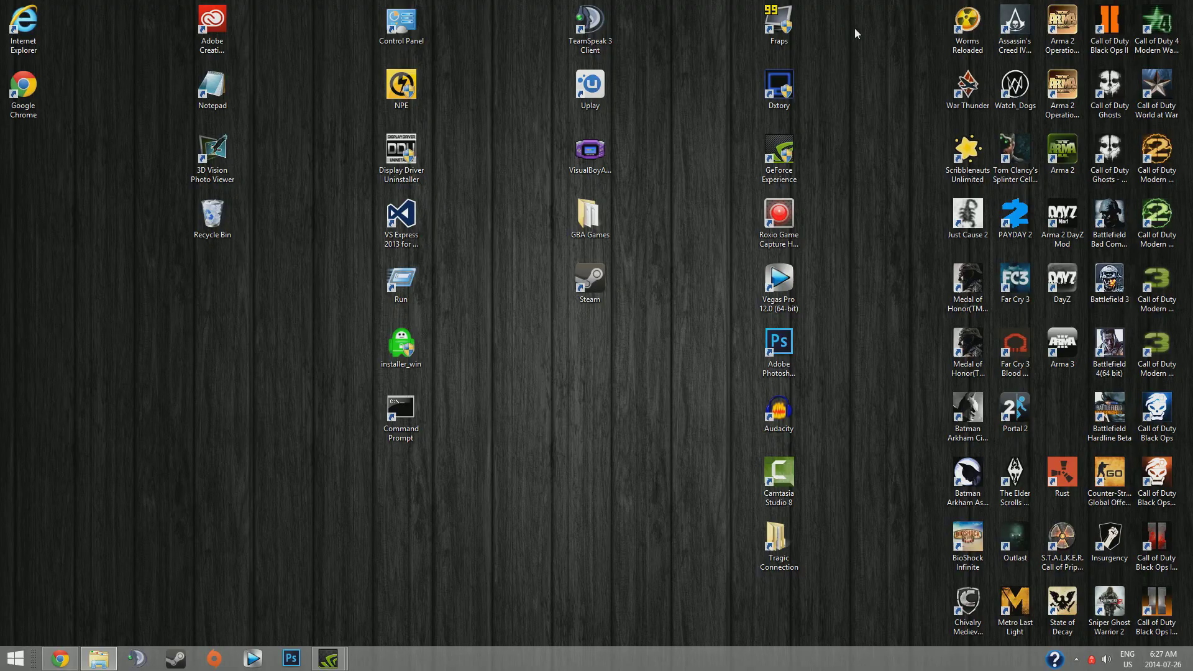
- Switch to Chrome and download the DayZ Commander 0.9.1.91 installer from its download.cnet.com page, restarting the download
click(60, 658)
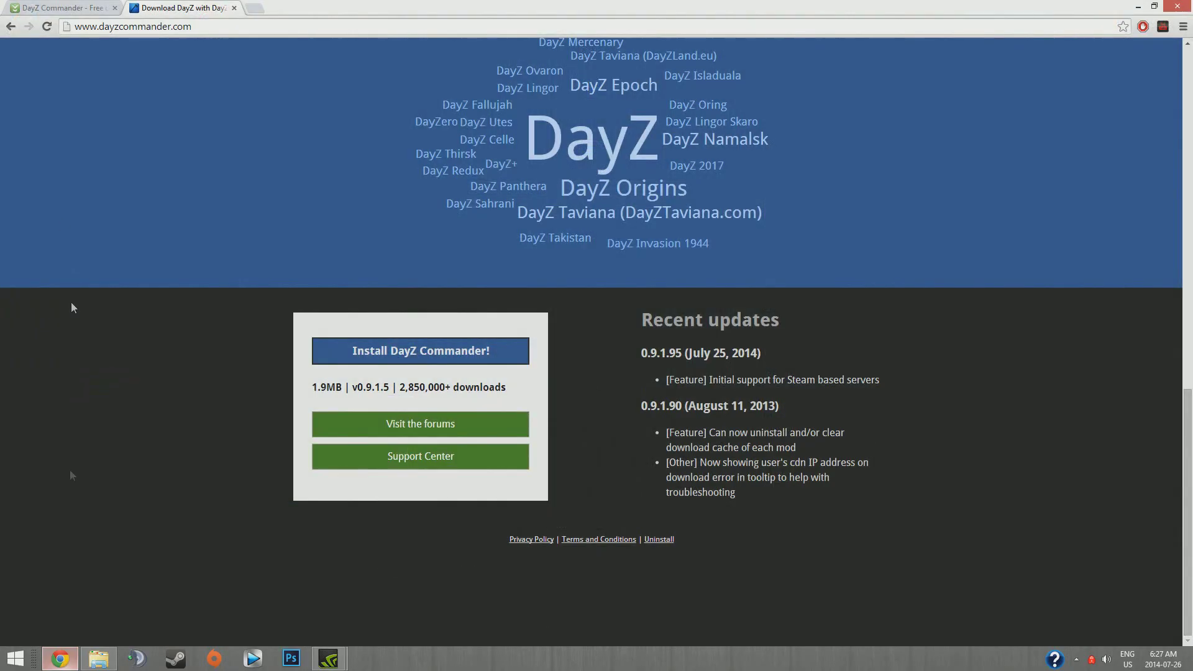
click(73, 6)
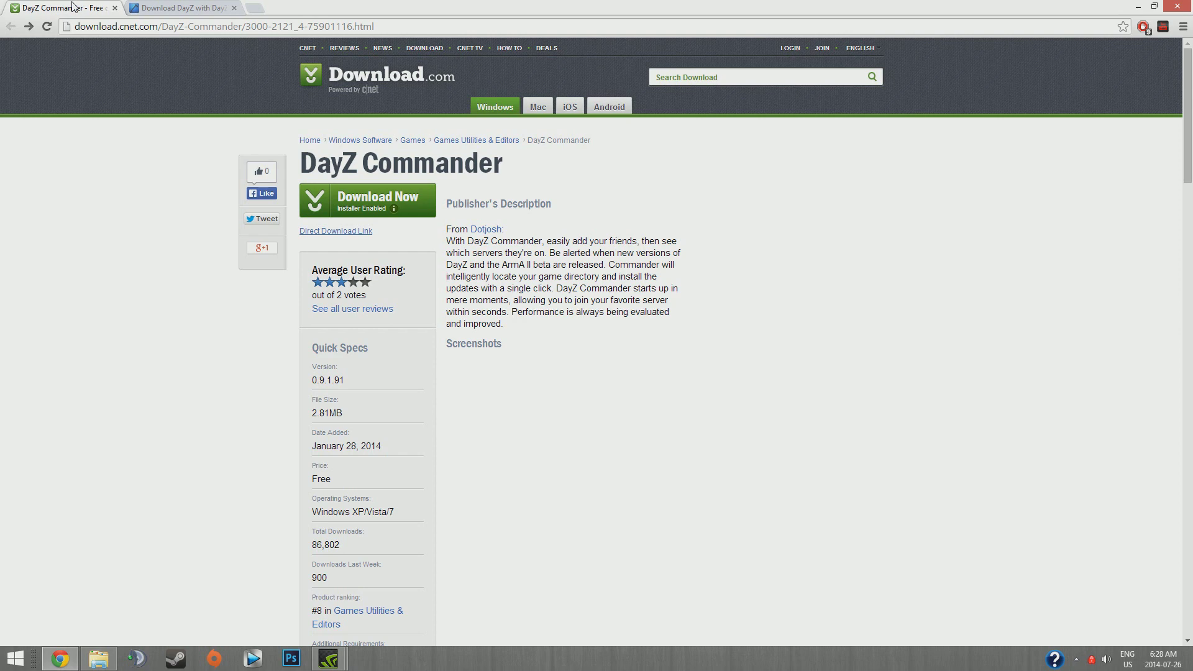
click(354, 210)
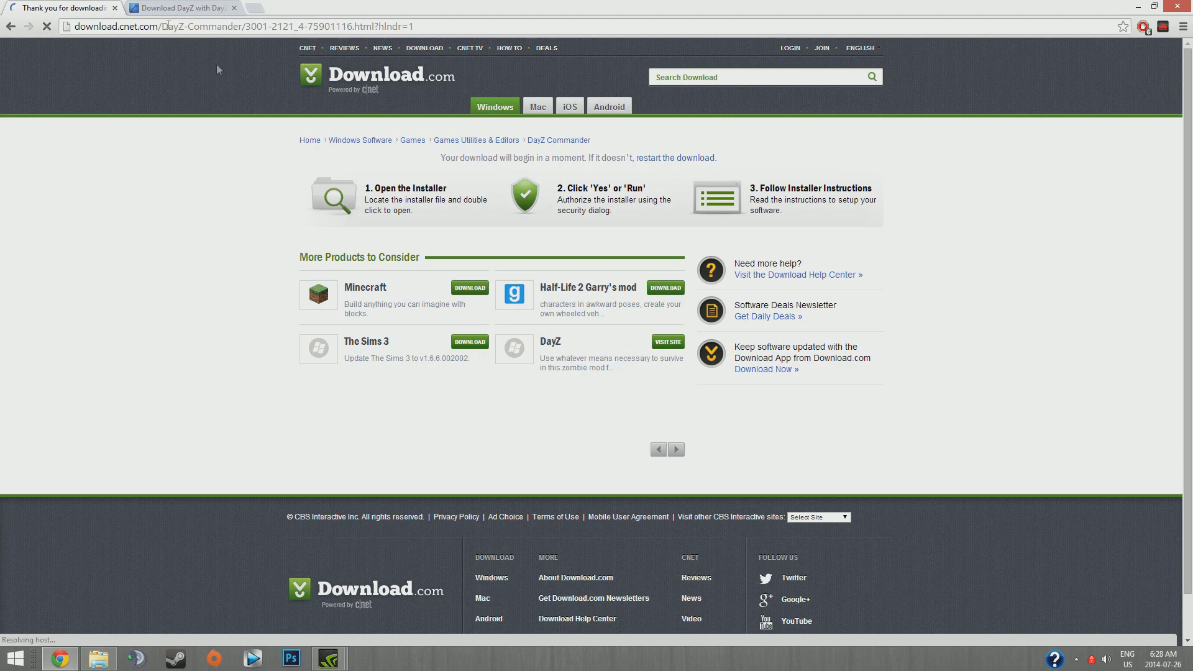
click(160, 7)
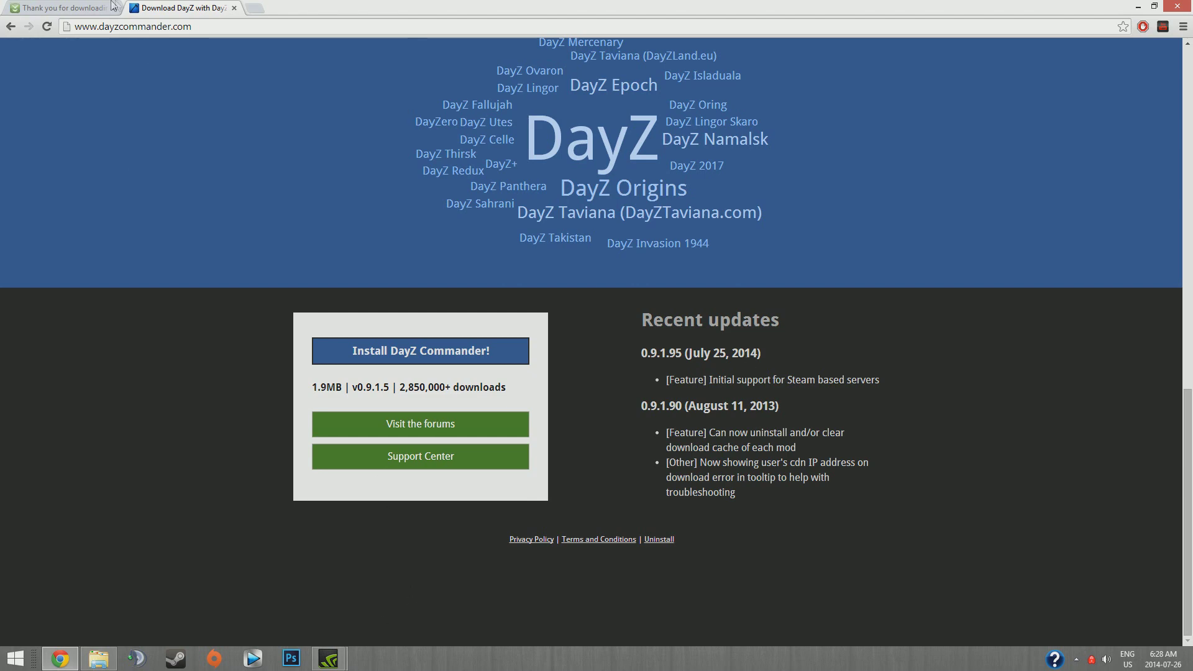
click(56, 8)
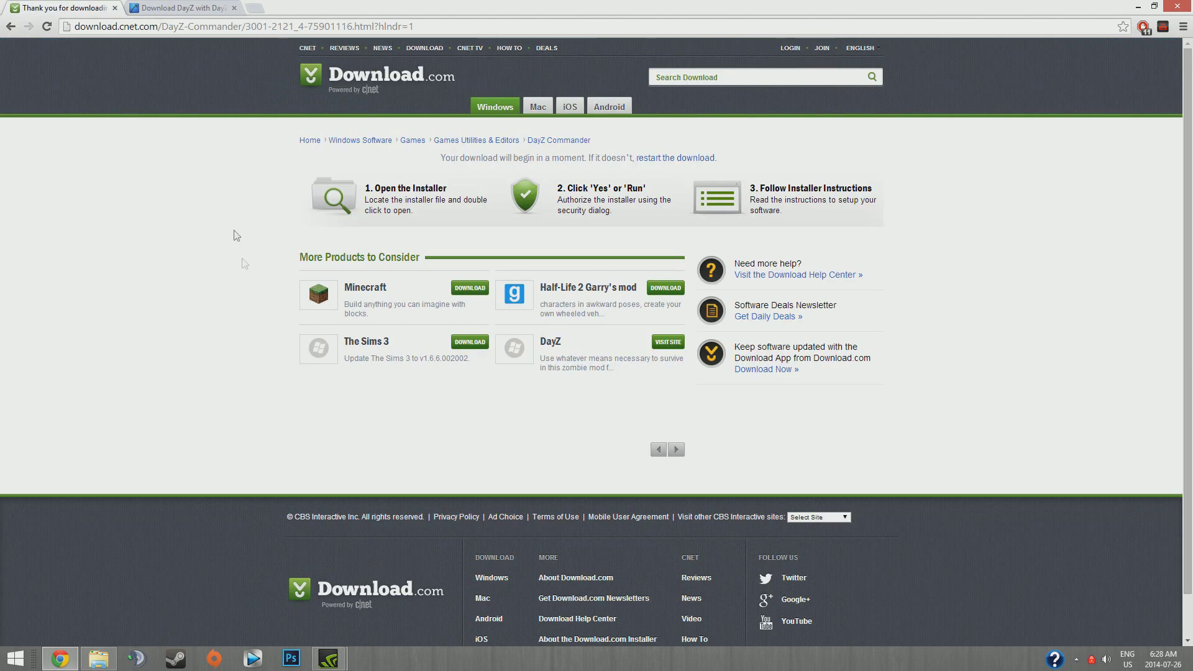
click(670, 161)
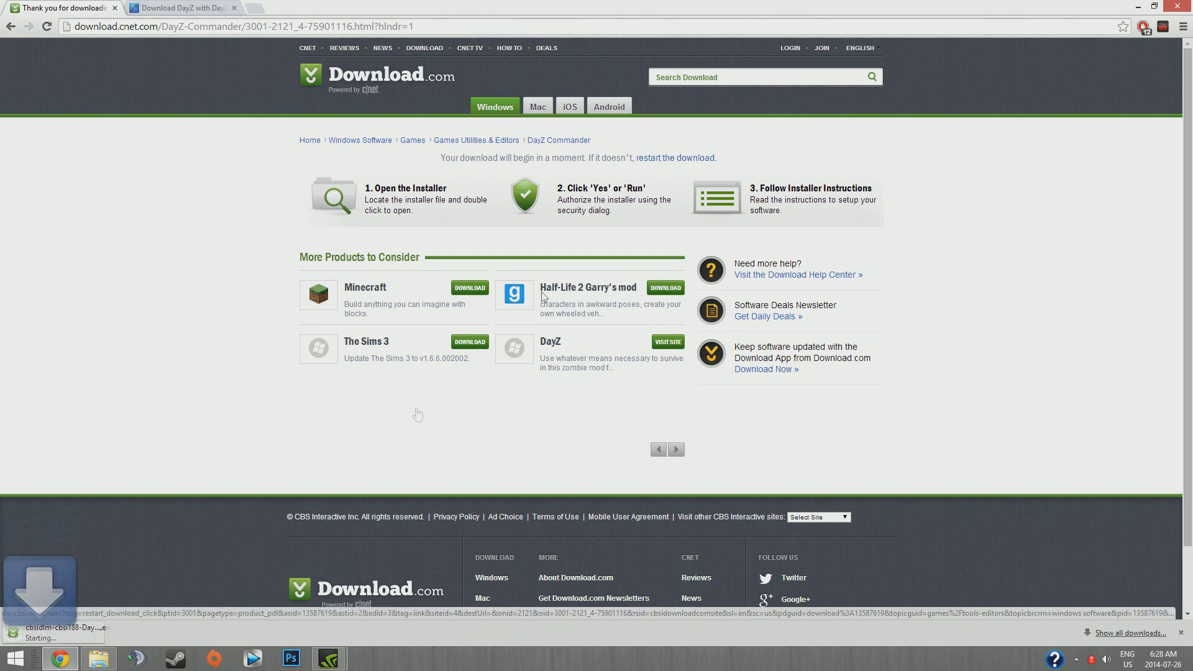
- Run the downloaded CNET installer, allow it to make changes to the computer, and move its window toward the middle of the page
click(93, 638)
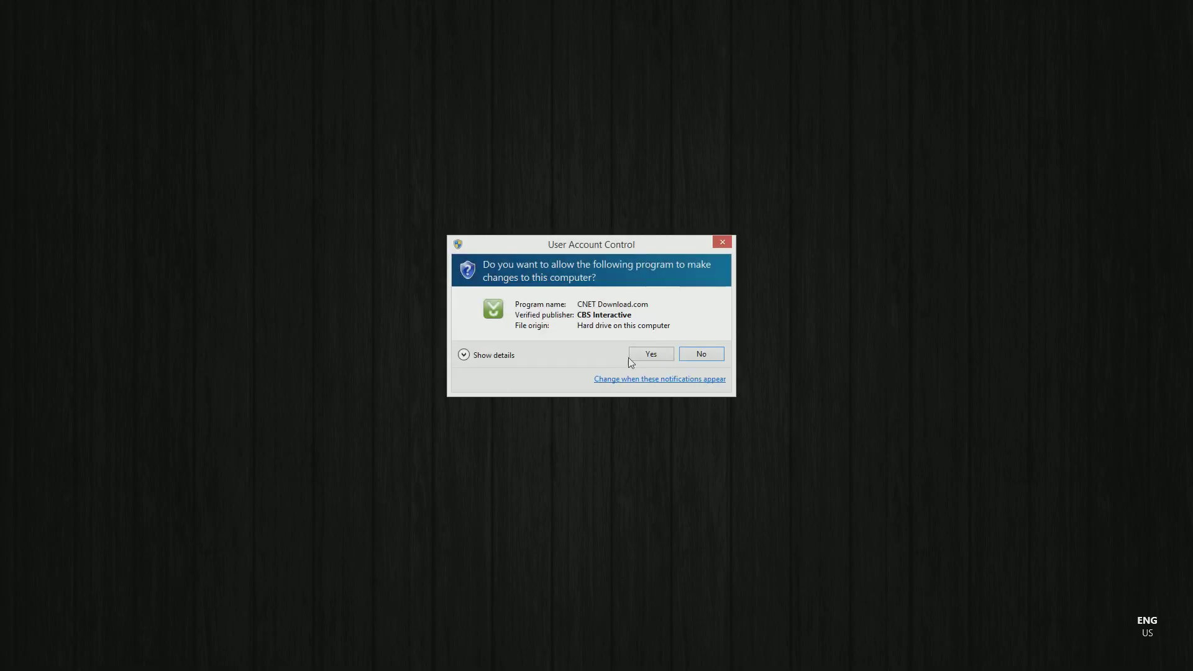
click(631, 356)
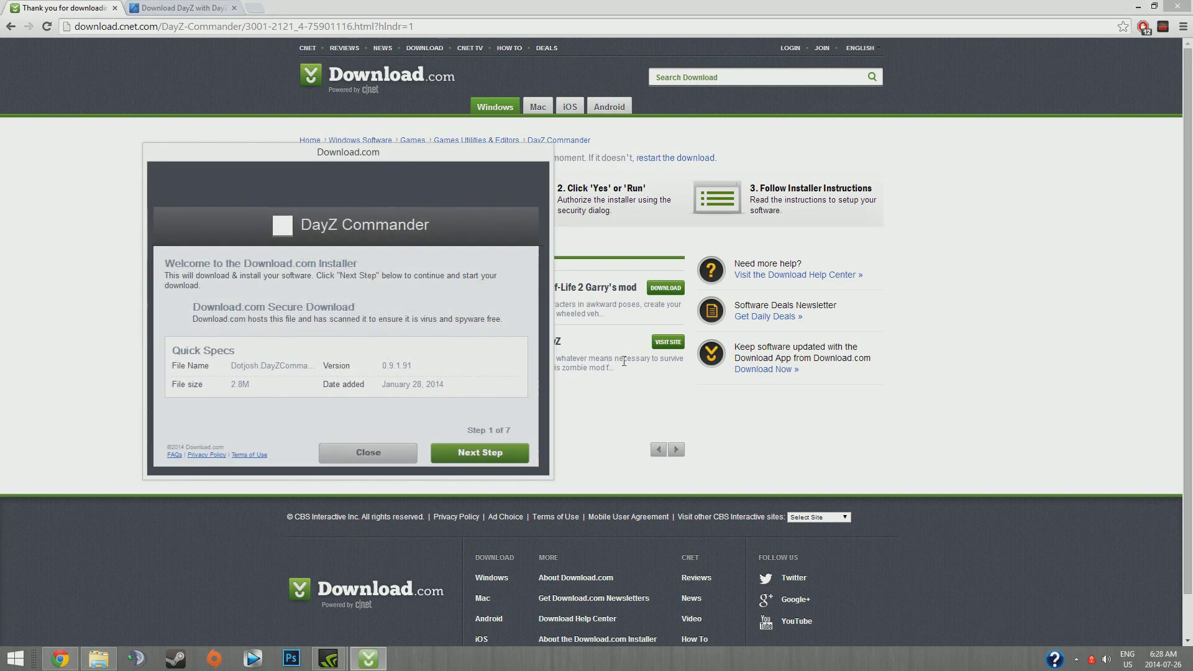
drag(355, 165, 583, 158)
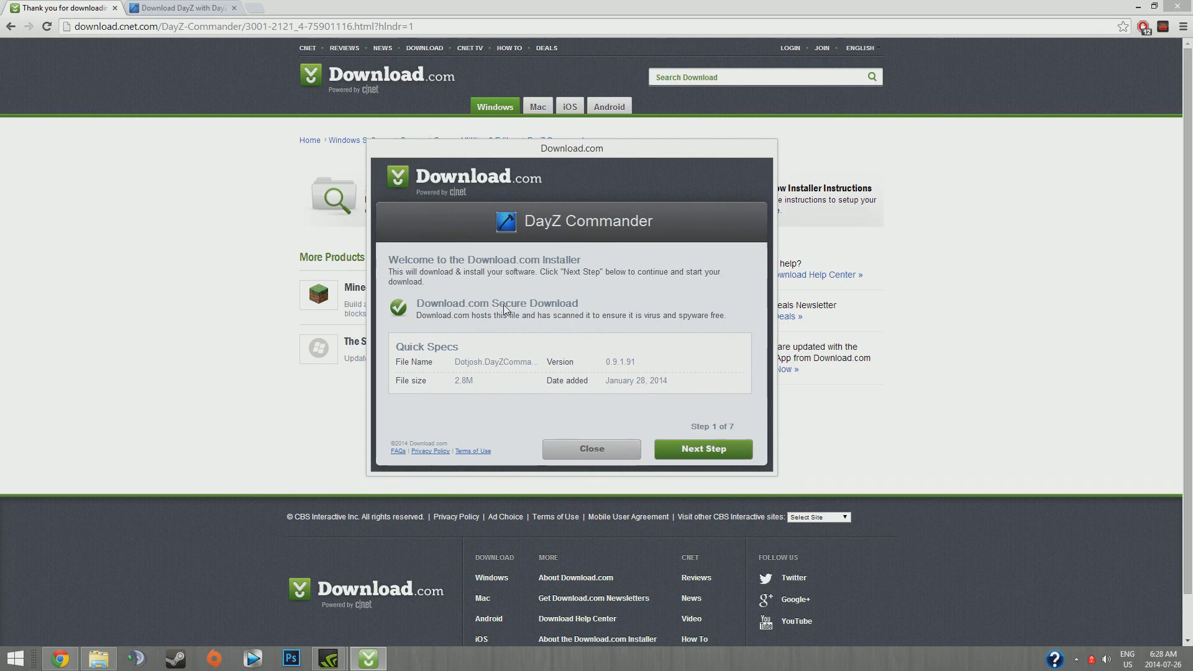
- Decline the KNCTR, RegClean Pro and remaining special offers, download DayZ Commander and start its setup
click(691, 450)
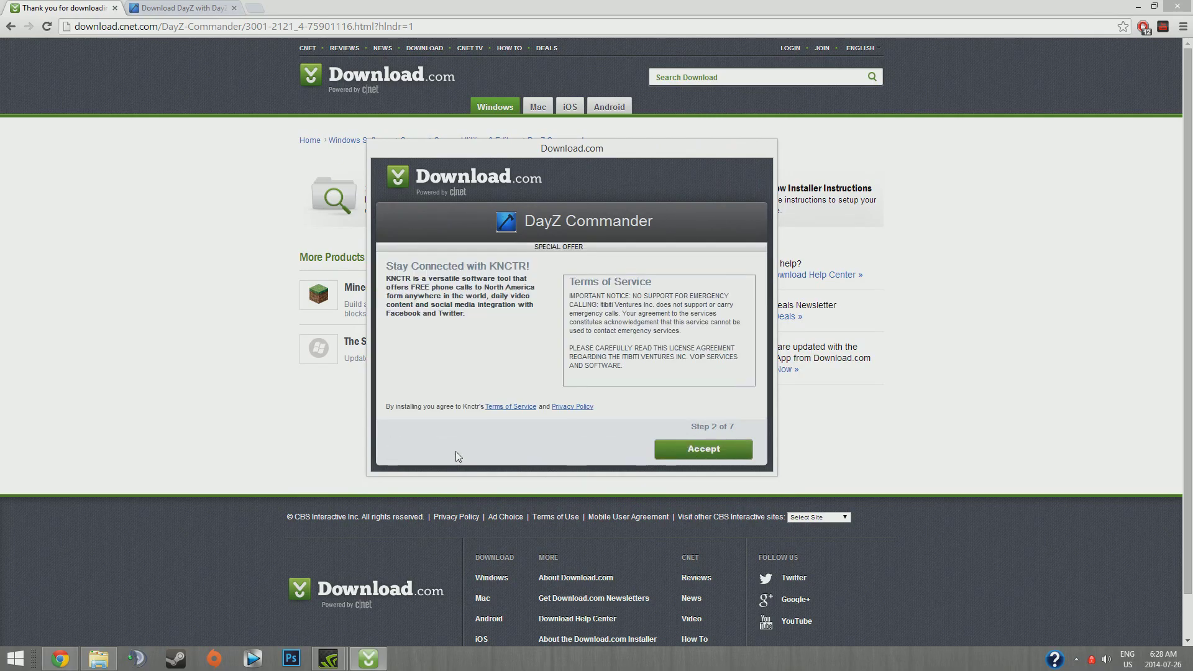
click(456, 453)
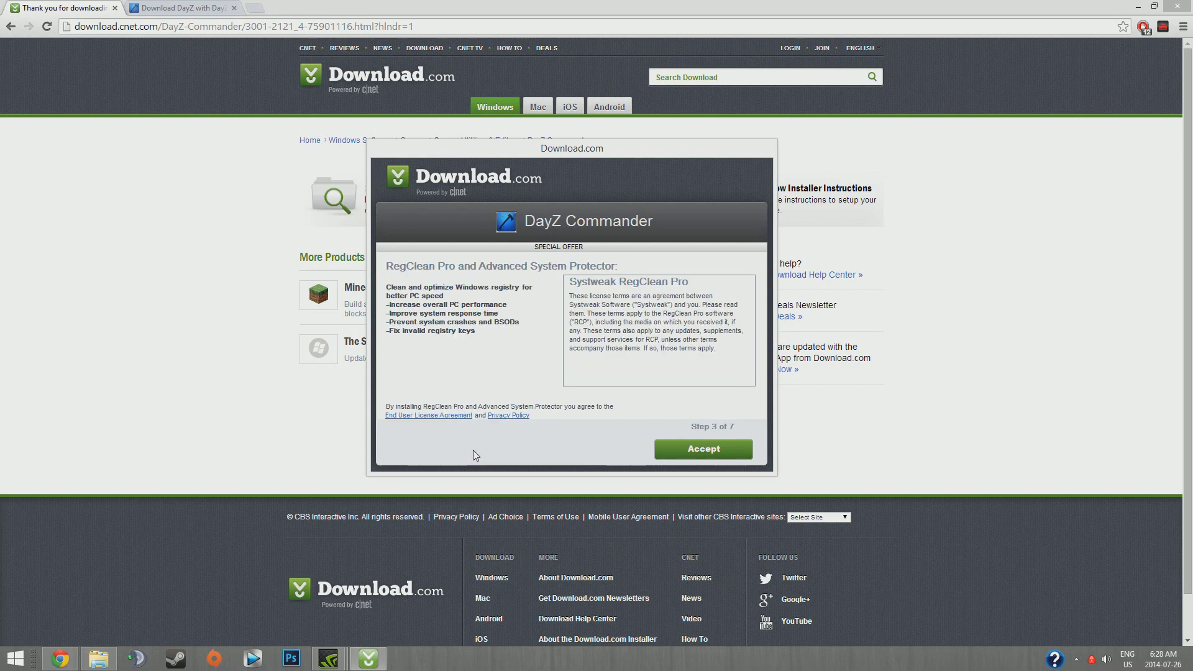
click(472, 449)
click(470, 450)
click(472, 449)
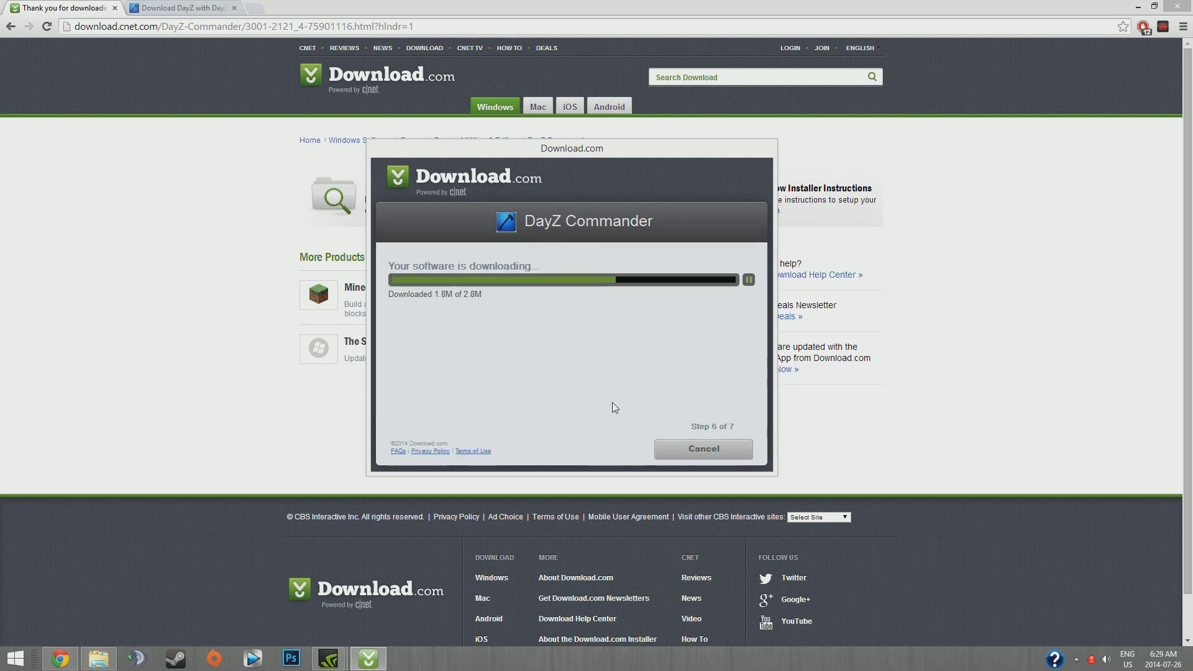
click(674, 448)
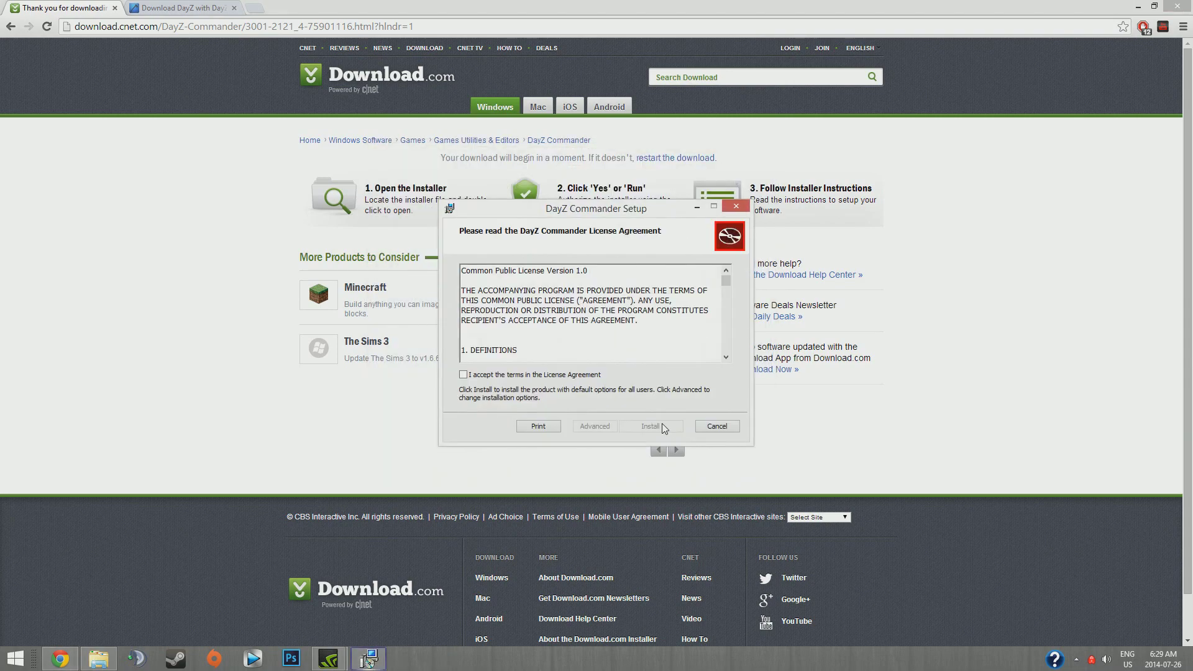
- Accept the license agreement, install DayZ Commander with default options and bring up its window
click(541, 375)
click(637, 429)
click(657, 426)
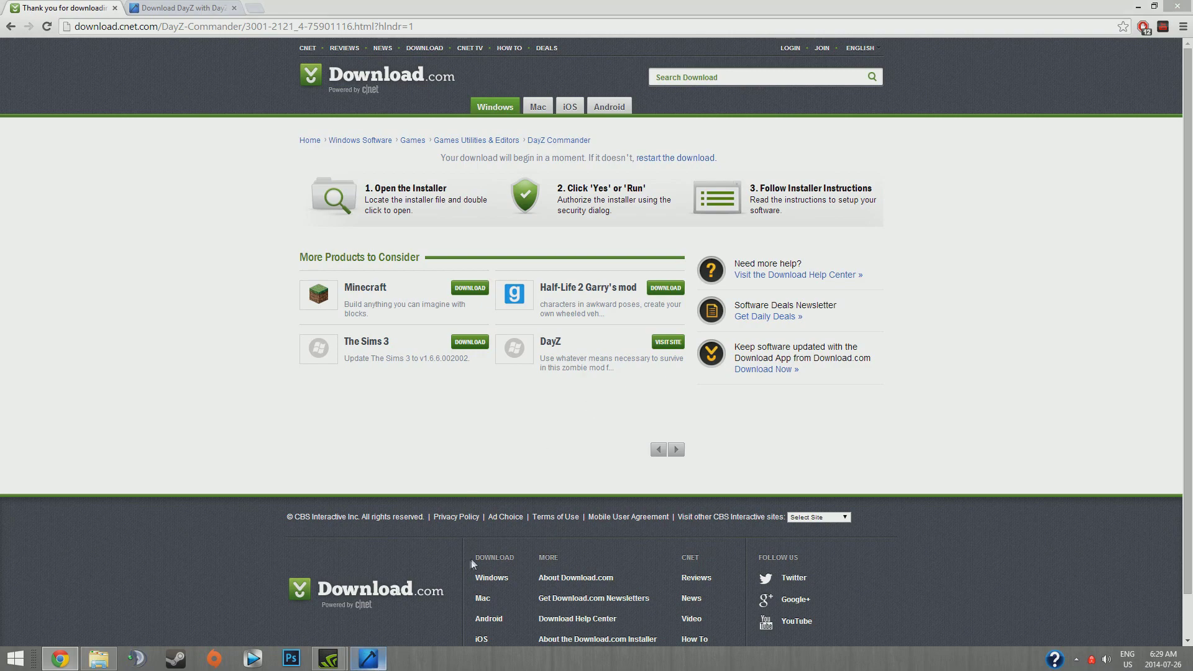
click(369, 660)
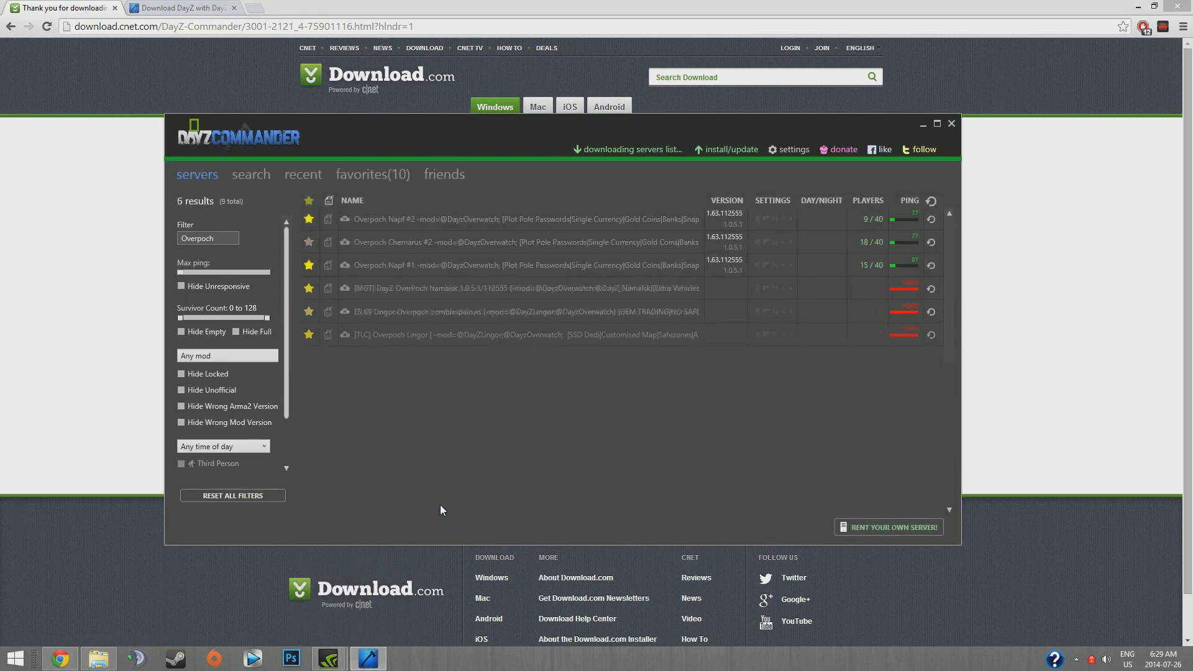
- Check the DayZ Commander and Arma 2 versions in the install/update view and close it
click(712, 155)
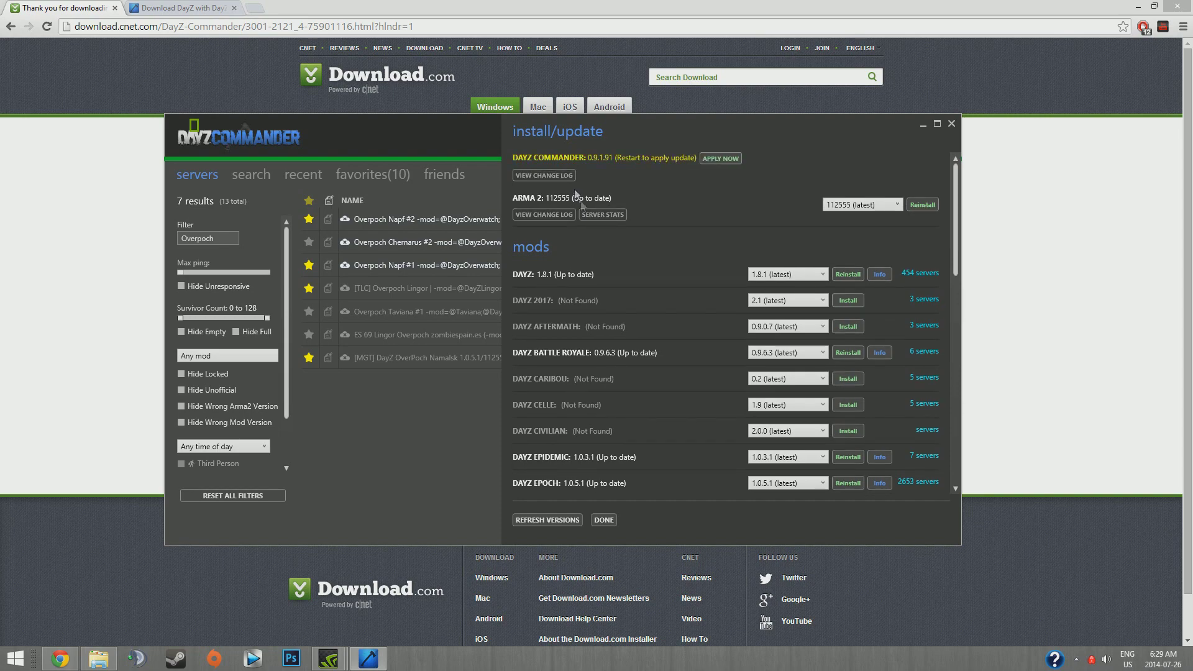
click(603, 519)
- Review the launch parameters and game directories in the settings, recheck the DayZ Commander version in the install/update view, and close both
click(786, 149)
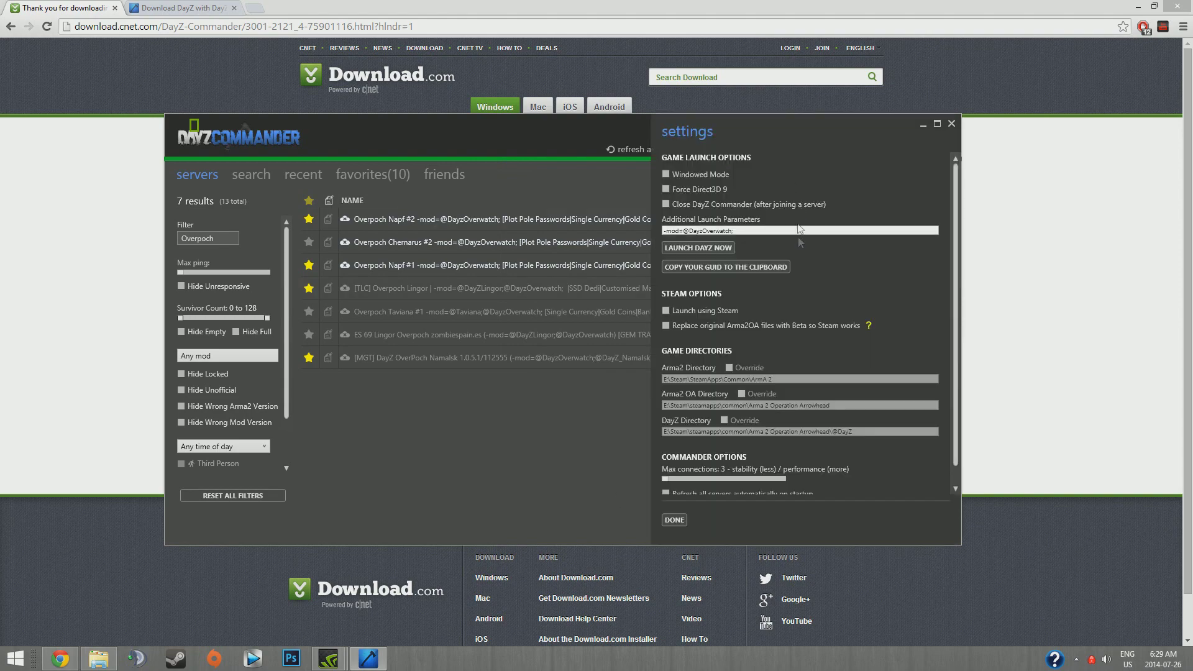
scroll(800, 242, down, 1)
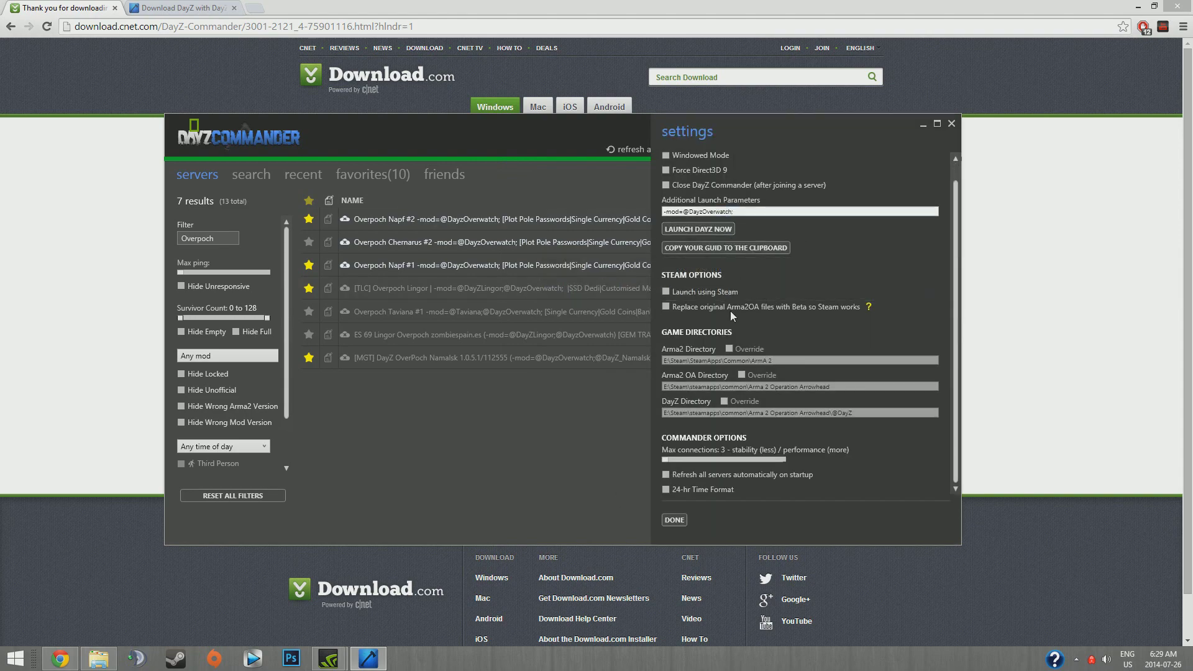
scroll(732, 314, up, 1)
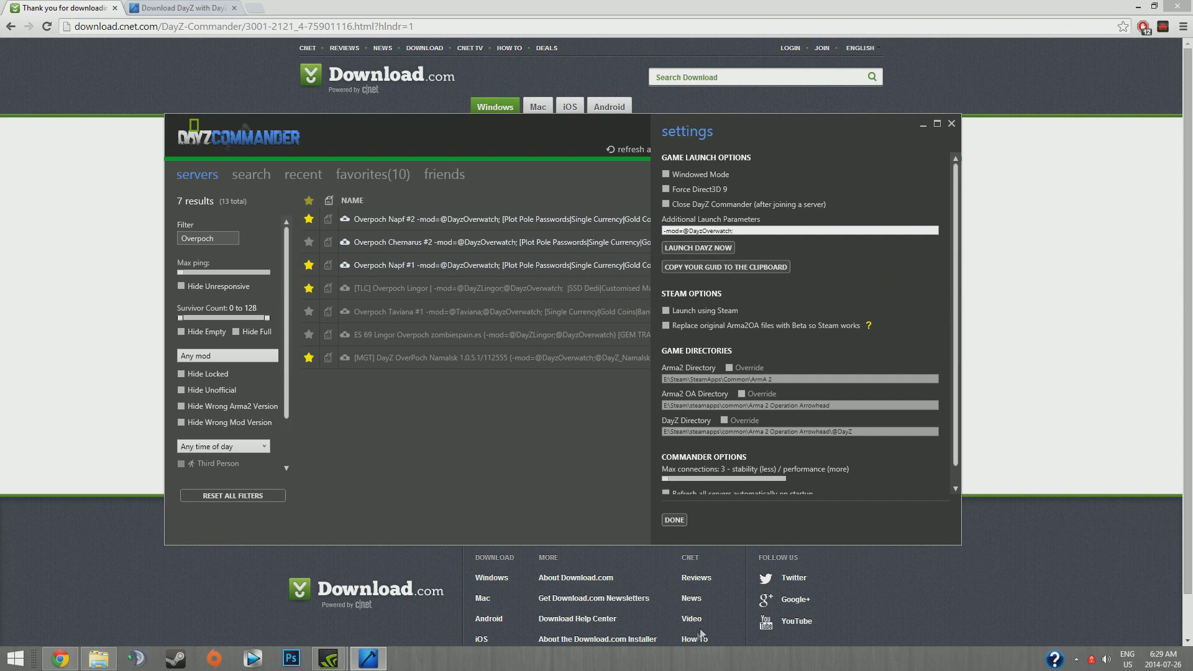
click(676, 520)
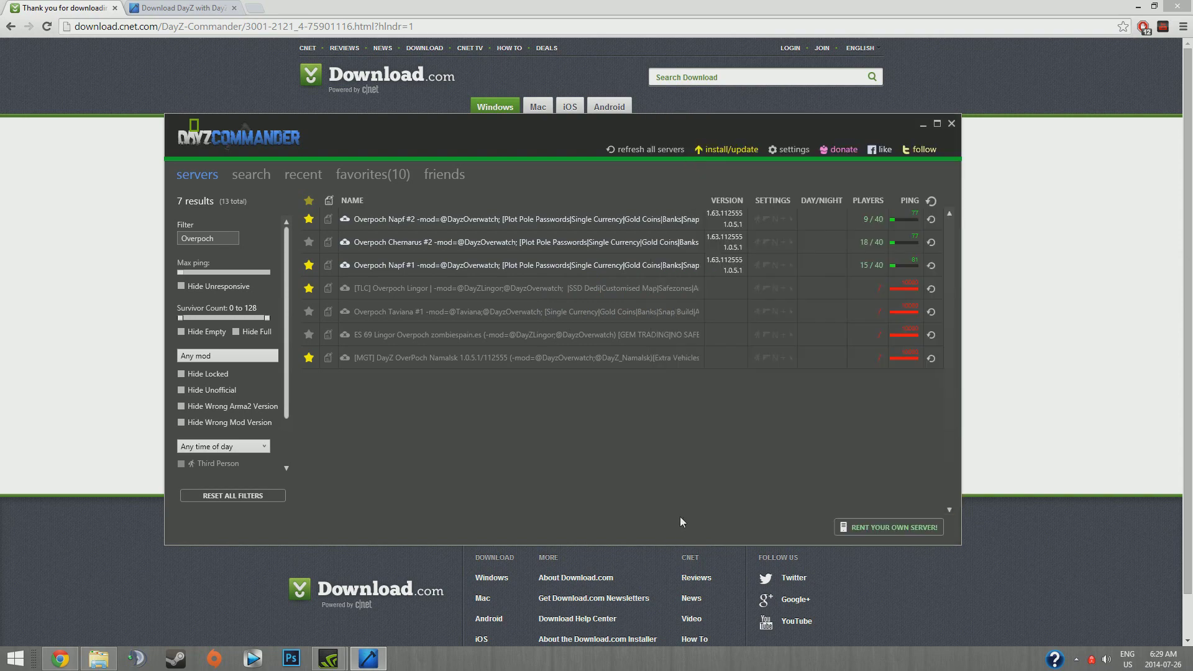
click(712, 151)
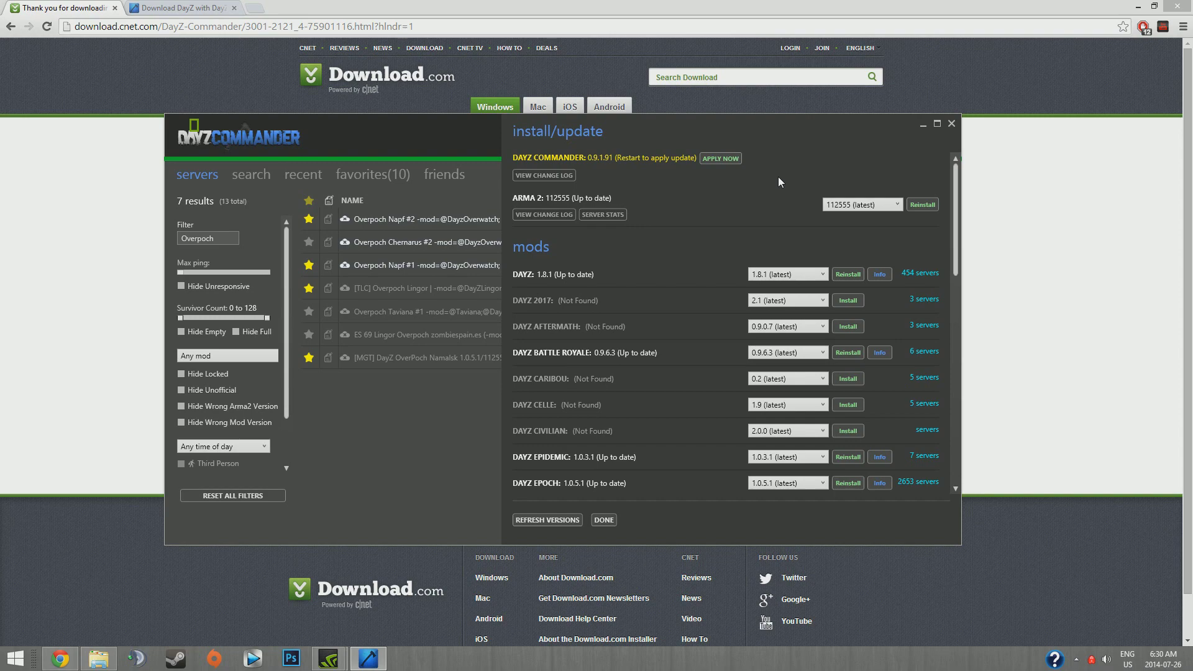
click(603, 519)
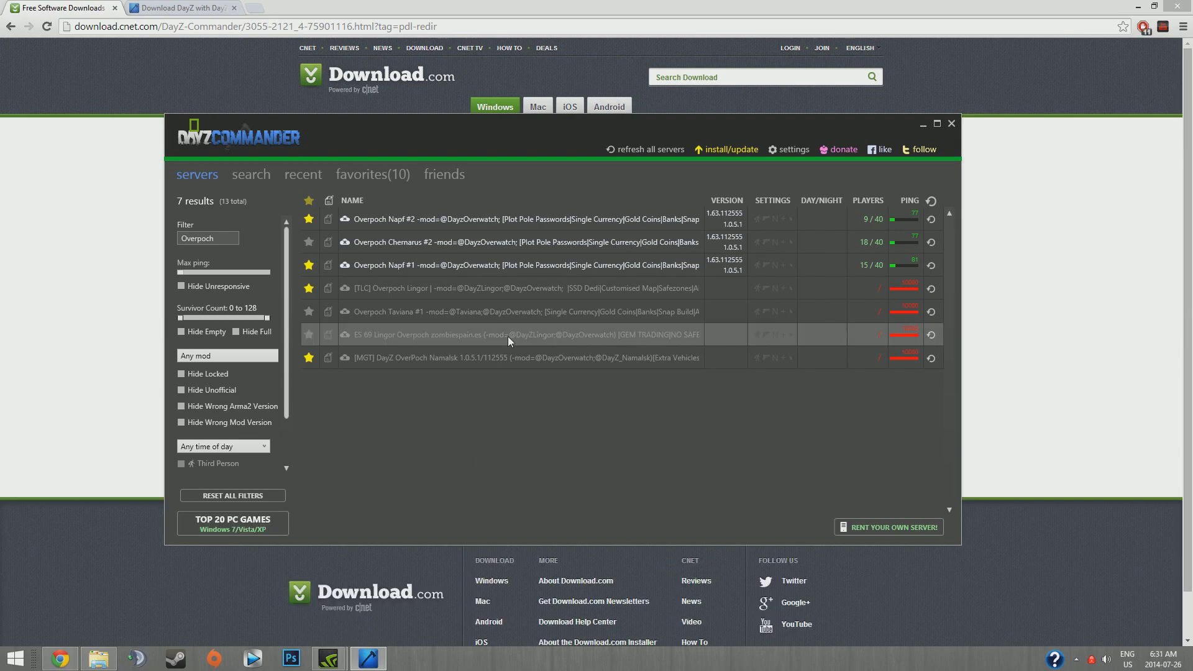
- Join the favorite server 1000000 Vehicles #1 and view its Arma and DayZ version details
click(382, 177)
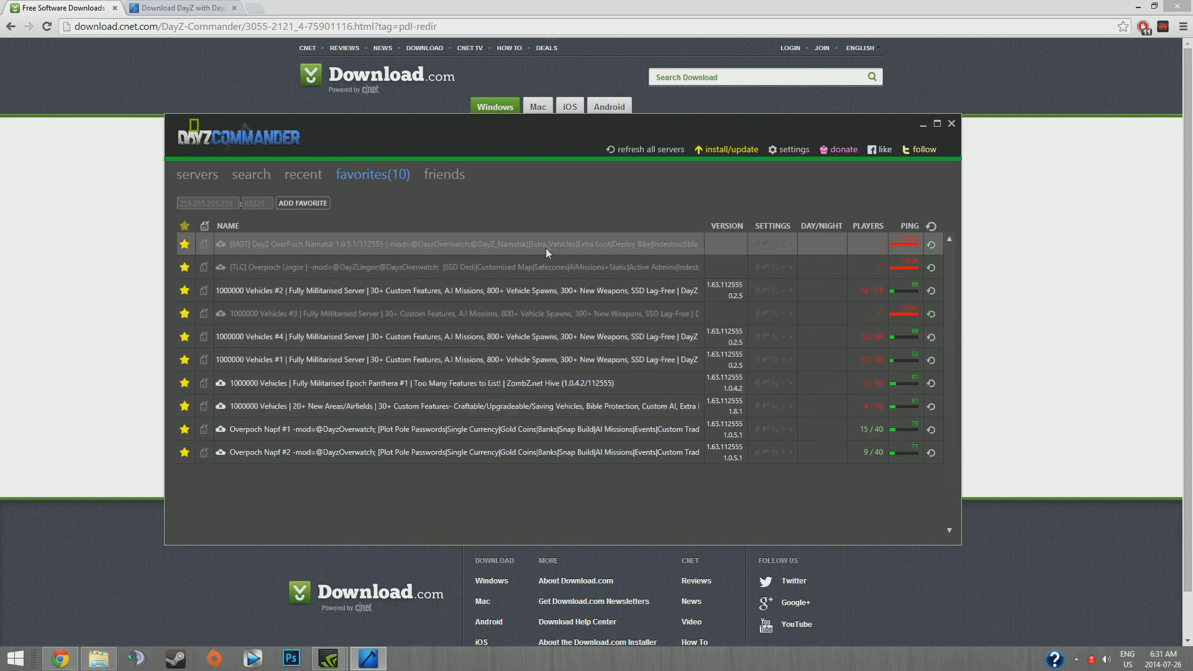
double_click(533, 352)
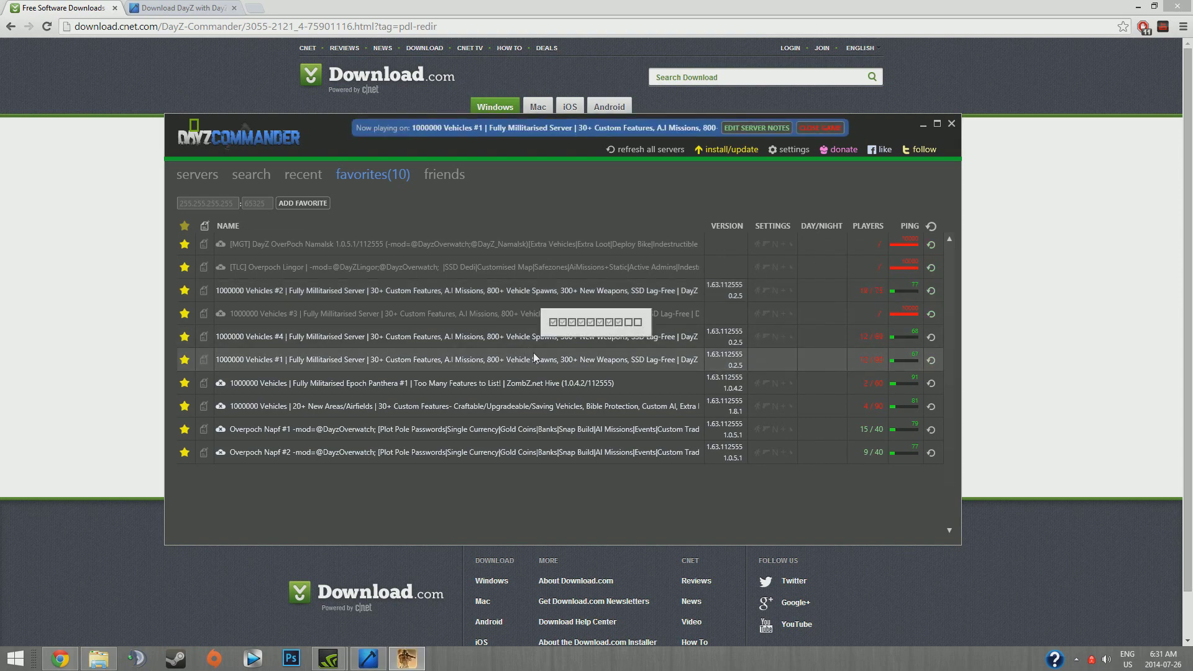
mouse_move(720, 358)
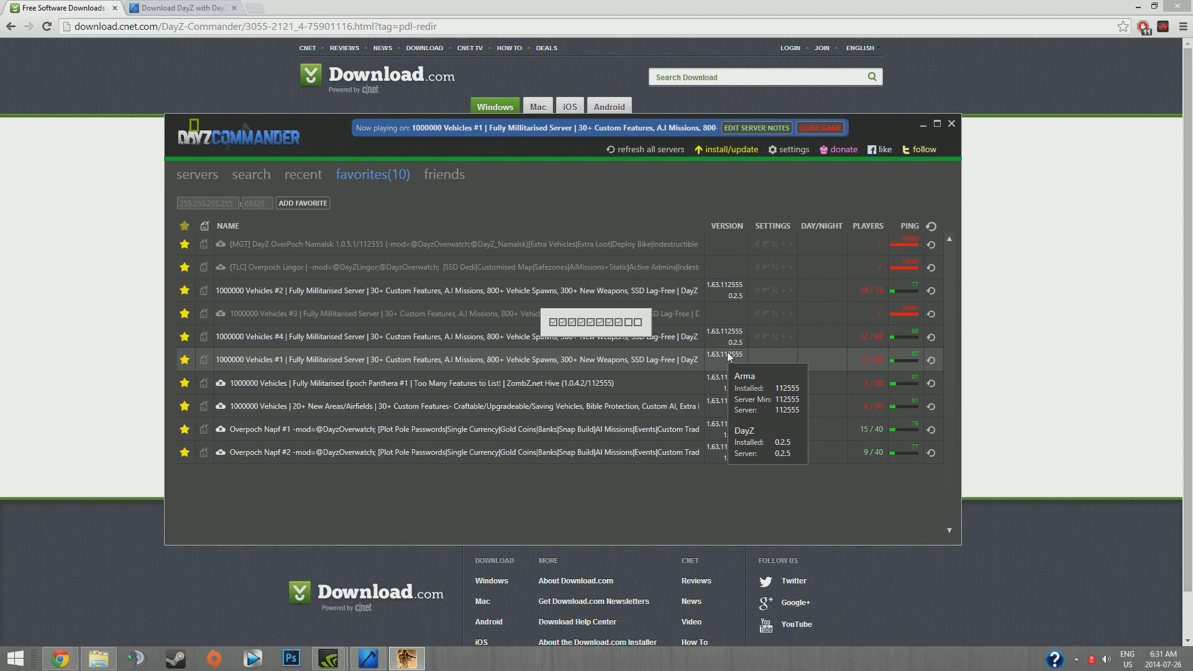
- Check the install/update view while the game loads, close it, and disconnect from the server at the Multiplayer Setup screen
click(726, 150)
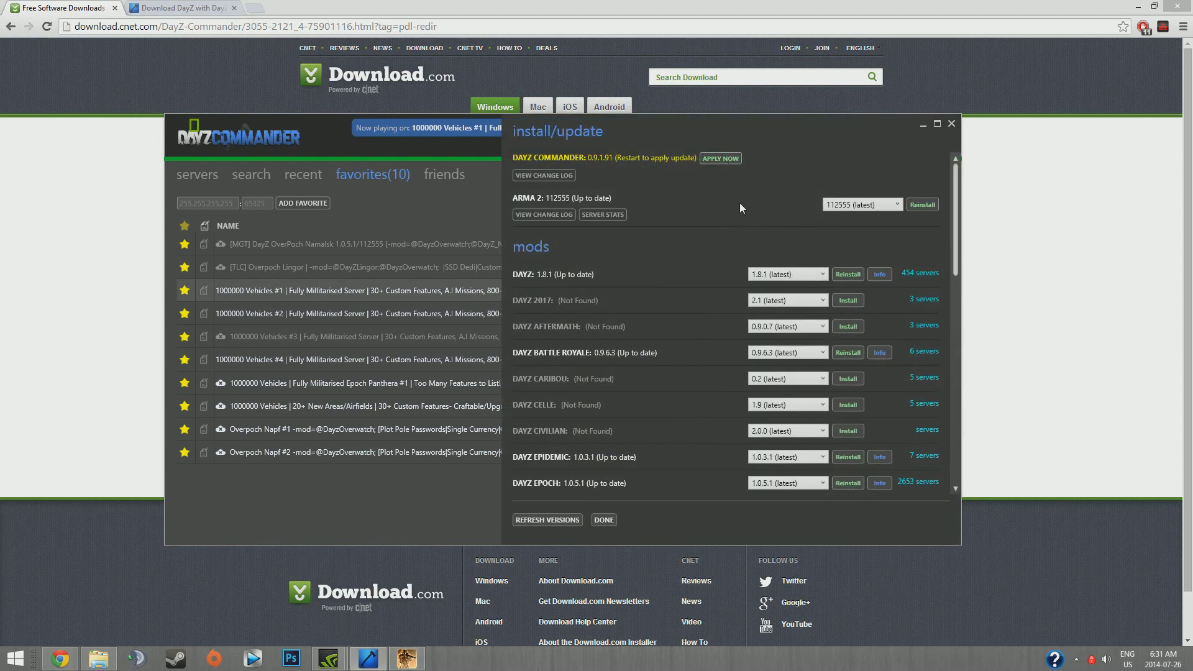
click(606, 519)
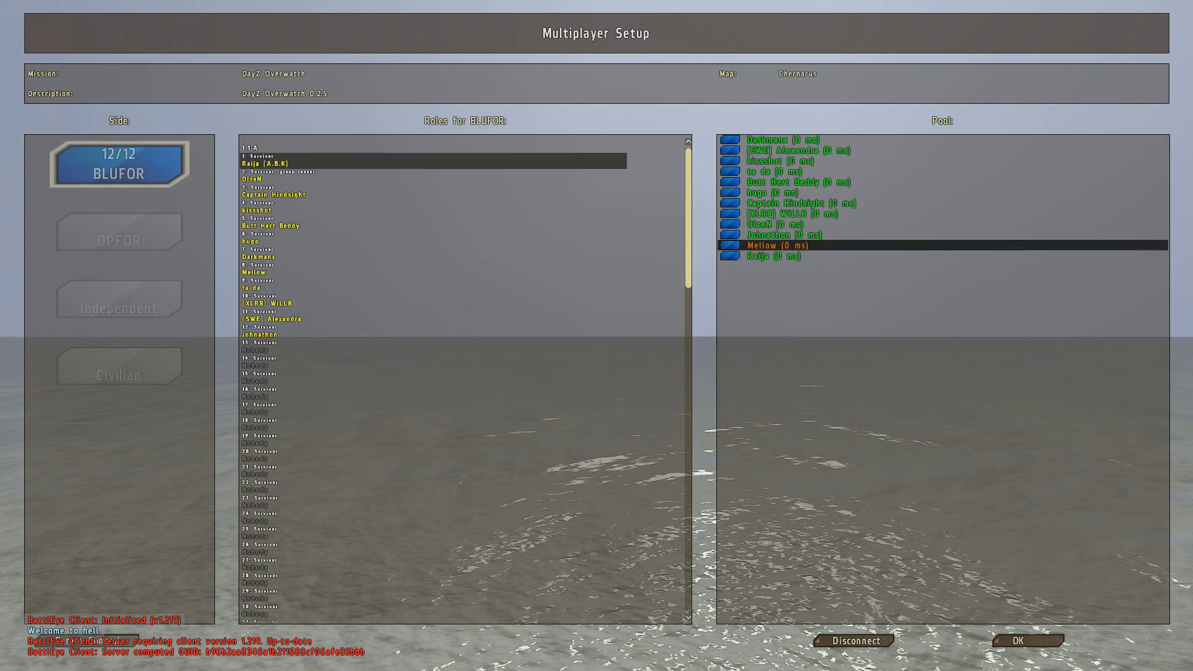
click(856, 642)
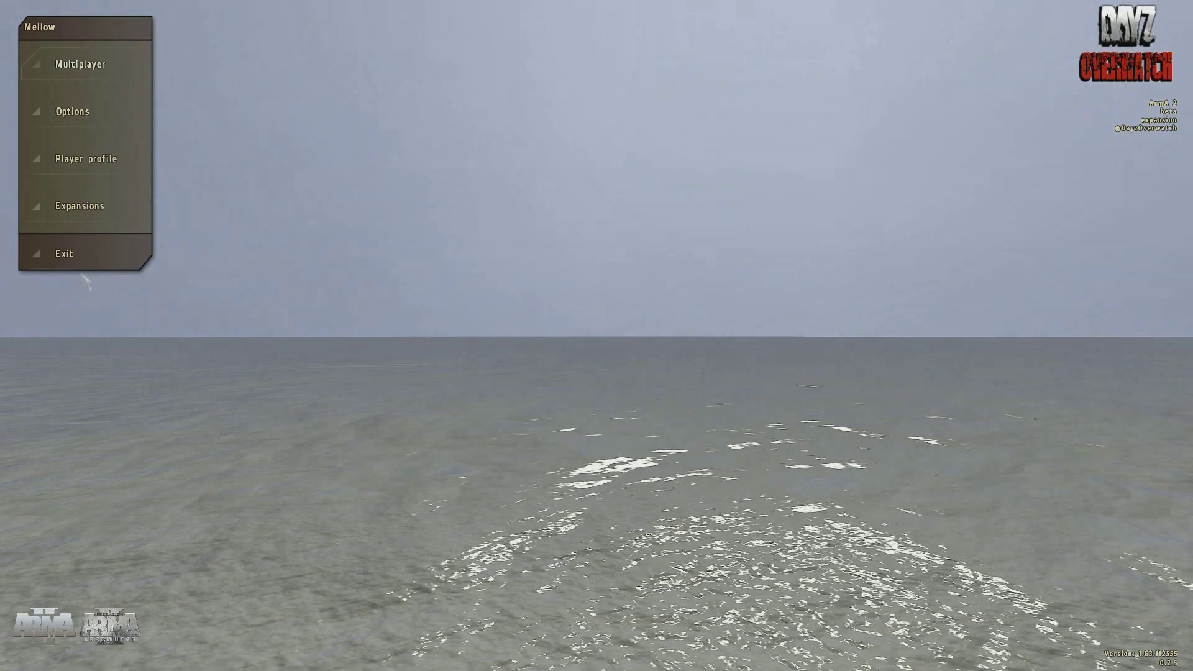